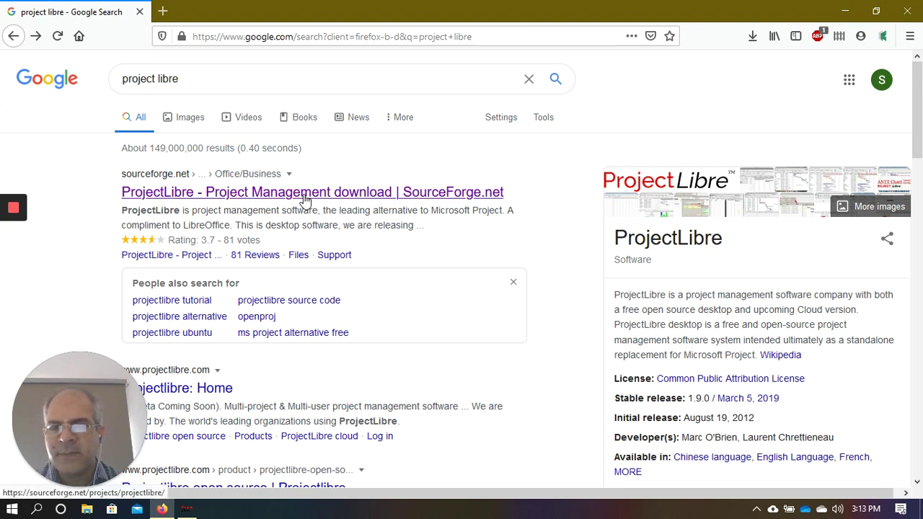
Step: Download ProjectLibre-1.9.2.exe (63.7 MB) from SourceForge and confirm the download completed
{"action": "left_click", "coordinate": [305, 200]}
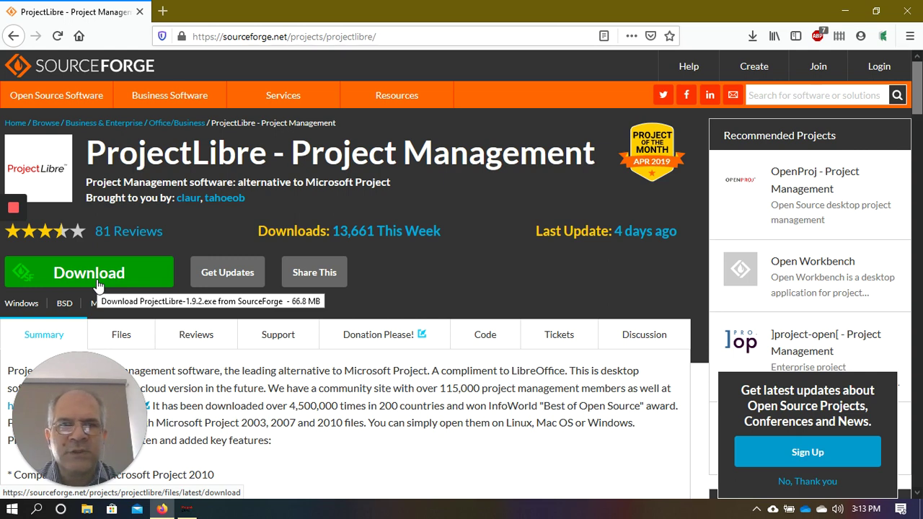
{"action": "left_click", "coordinate": [752, 36]}
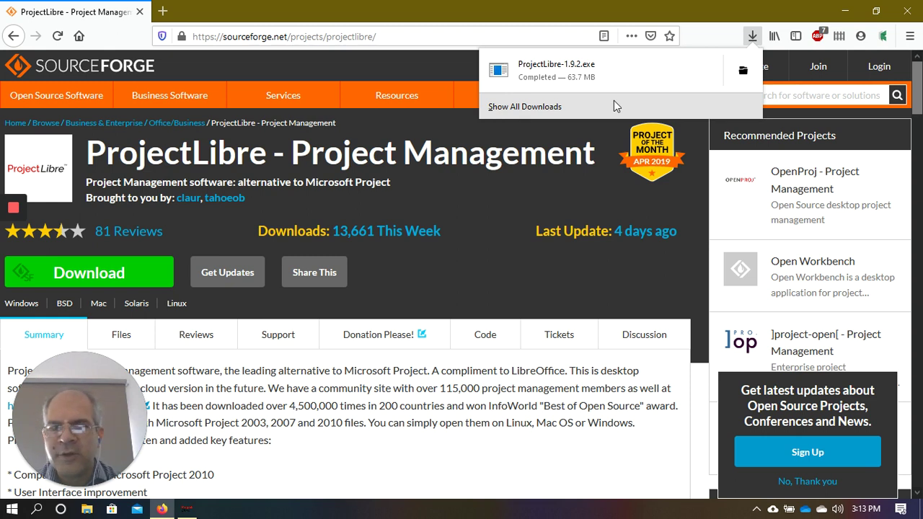
Step: Close the Excercise1 project without saving changes, then bring up the Windows Start menu
{"action": "left_click", "coordinate": [833, 14]}
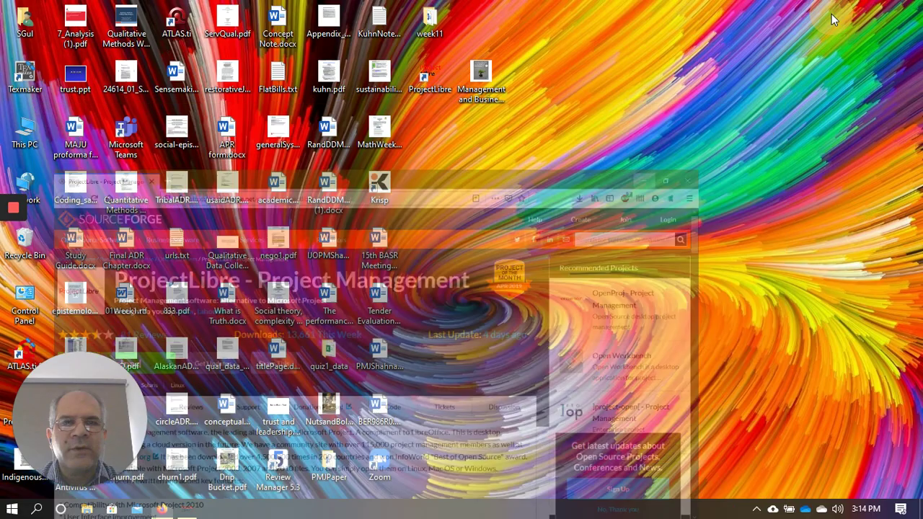
{"action": "left_click", "coordinate": [188, 510]}
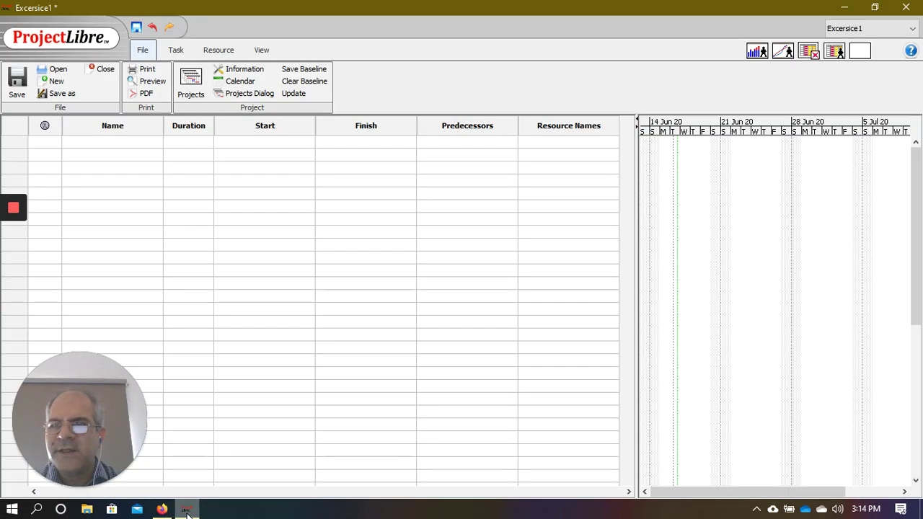
{"action": "left_click", "coordinate": [913, 11]}
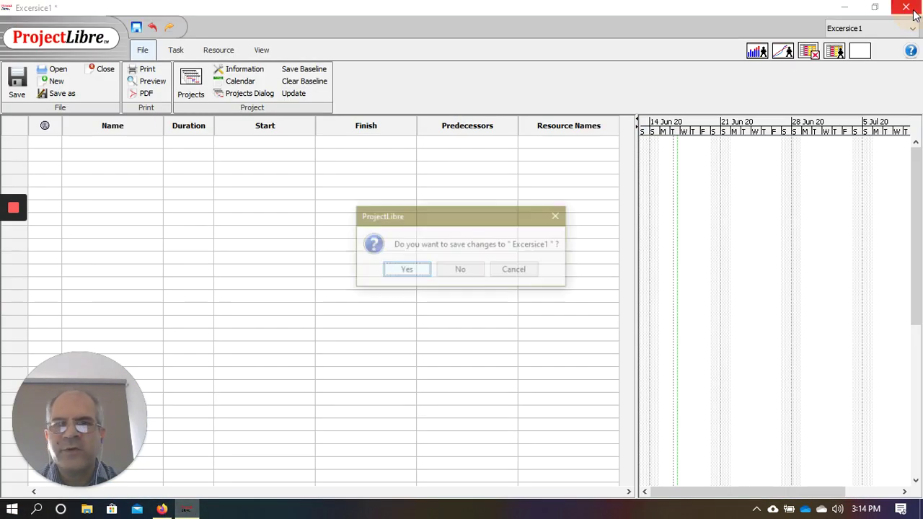
{"action": "left_click", "coordinate": [461, 276]}
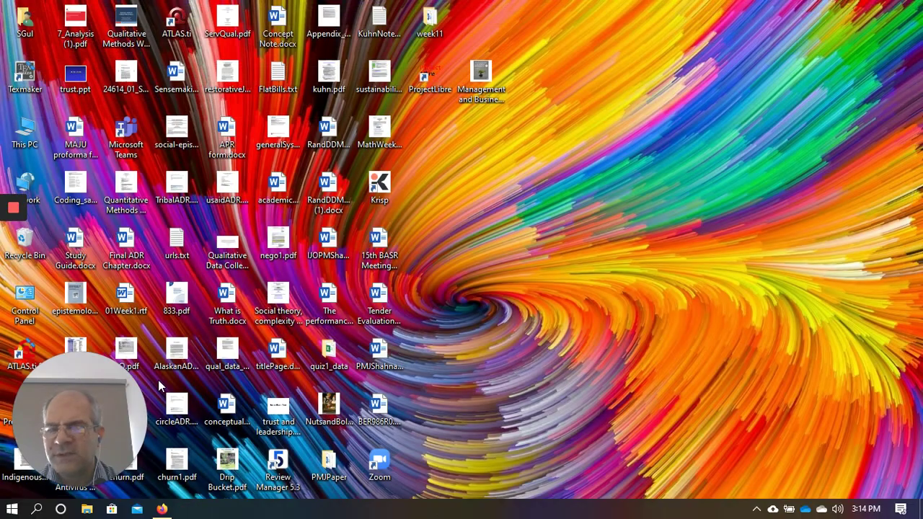
{"action": "left_click", "coordinate": [11, 510]}
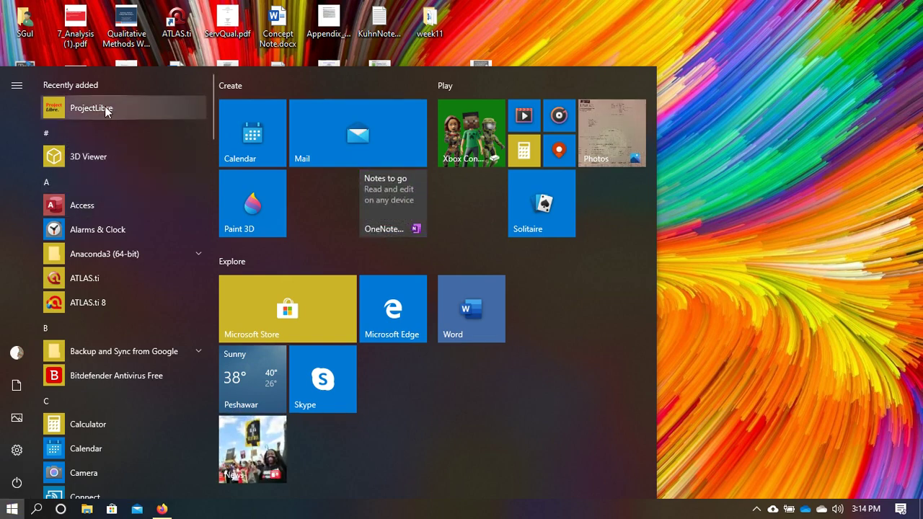
Step: Start ProjectLibre and close the Tip of the Day after viewing two more tips
{"action": "left_click", "coordinate": [522, 11]}
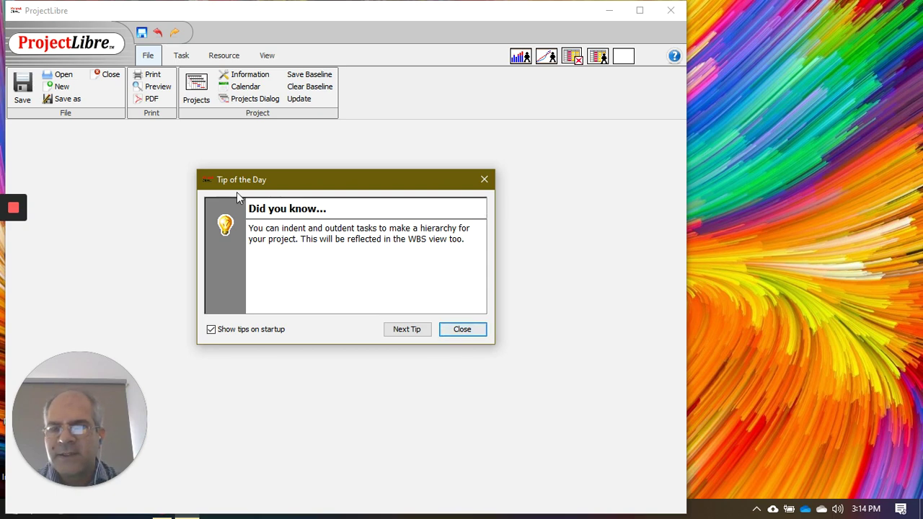
{"action": "left_click", "coordinate": [411, 331]}
{"action": "left_click", "coordinate": [411, 331]}
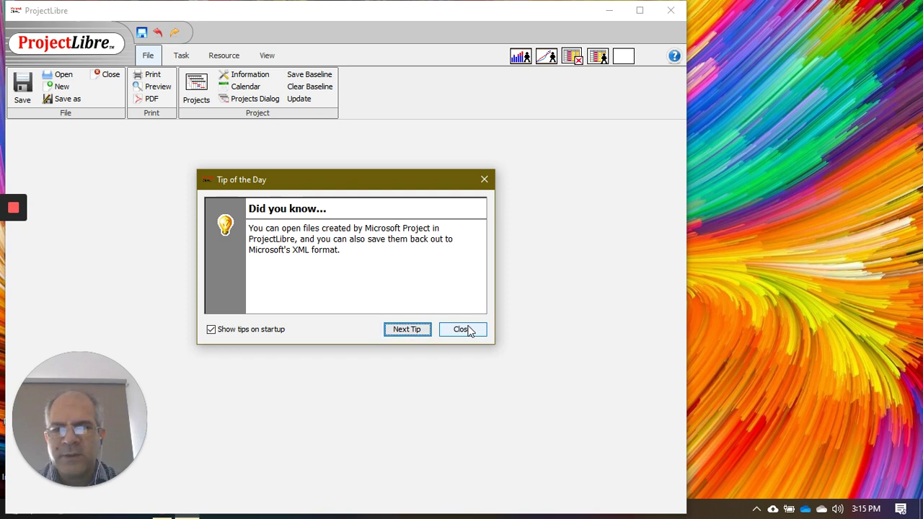
{"action": "left_click", "coordinate": [468, 330]}
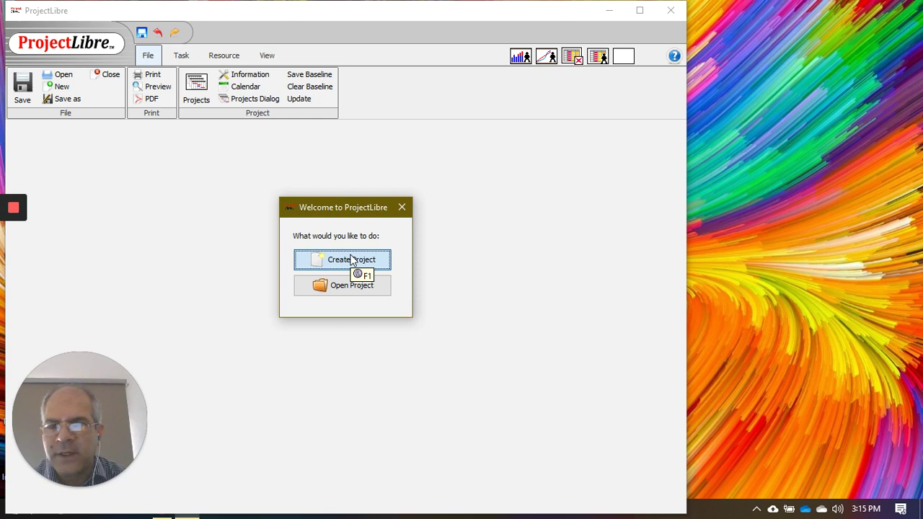
Step: Create a new project named Ex1, enter the manager's name, and keep start date 6/16/20
{"action": "left_click", "coordinate": [352, 261]}
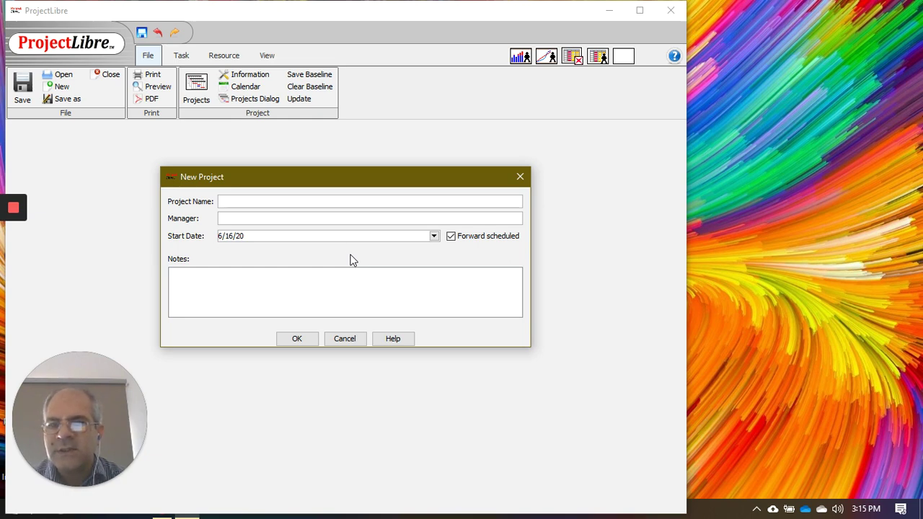
{"action": "left_click", "coordinate": [255, 201]}
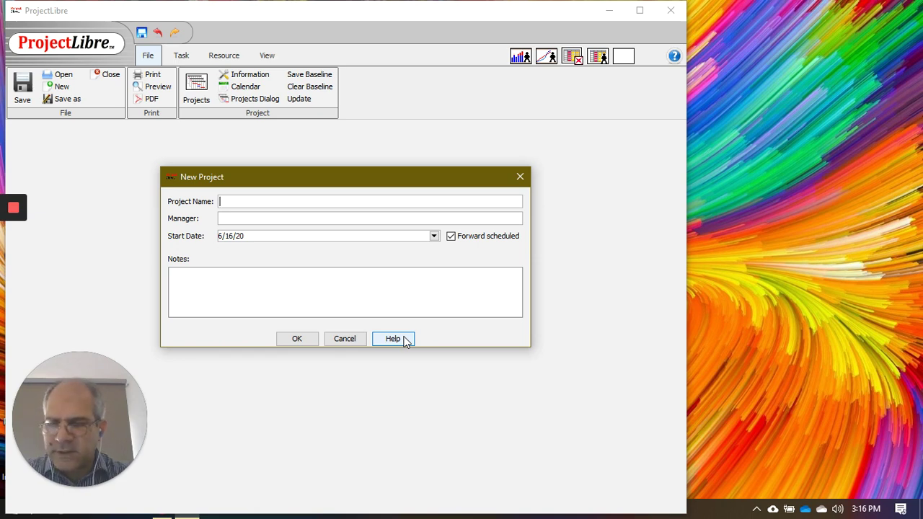
{"action": "type", "text": "Ex1"}
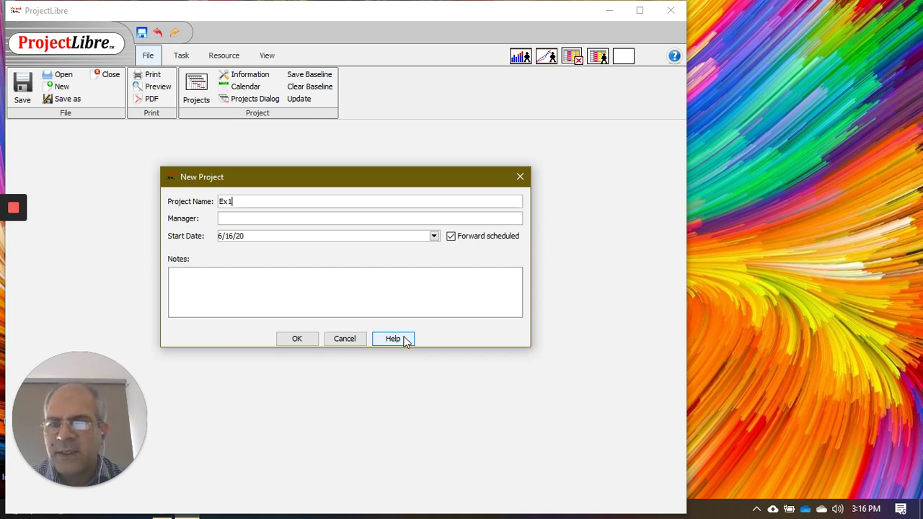
{"action": "left_click", "coordinate": [282, 218]}
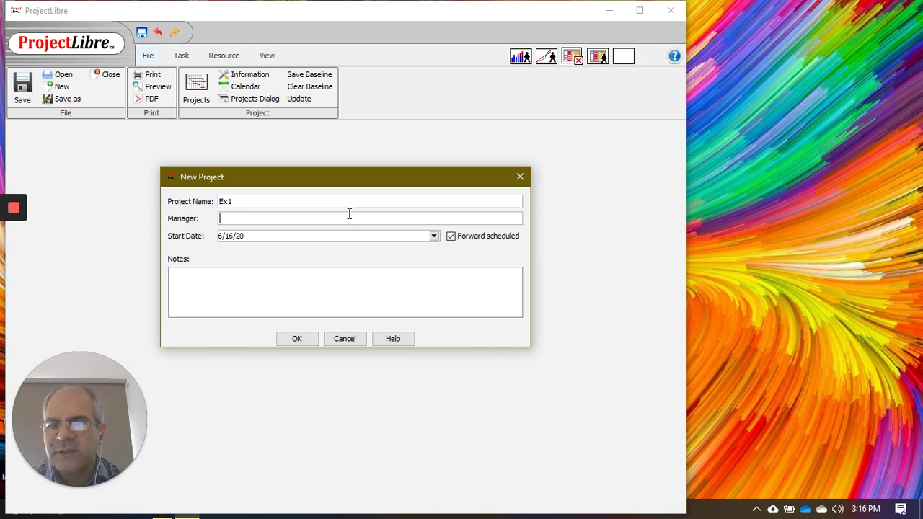
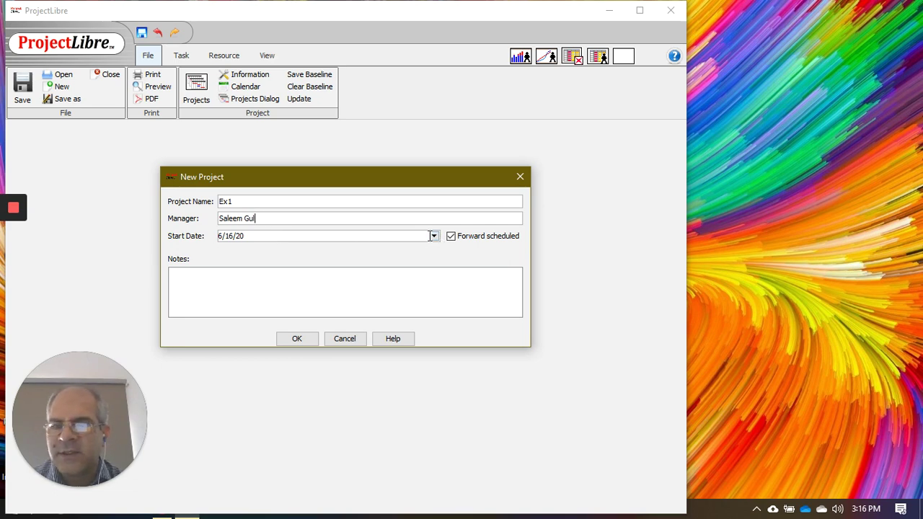
{"action": "left_click", "coordinate": [200, 284]}
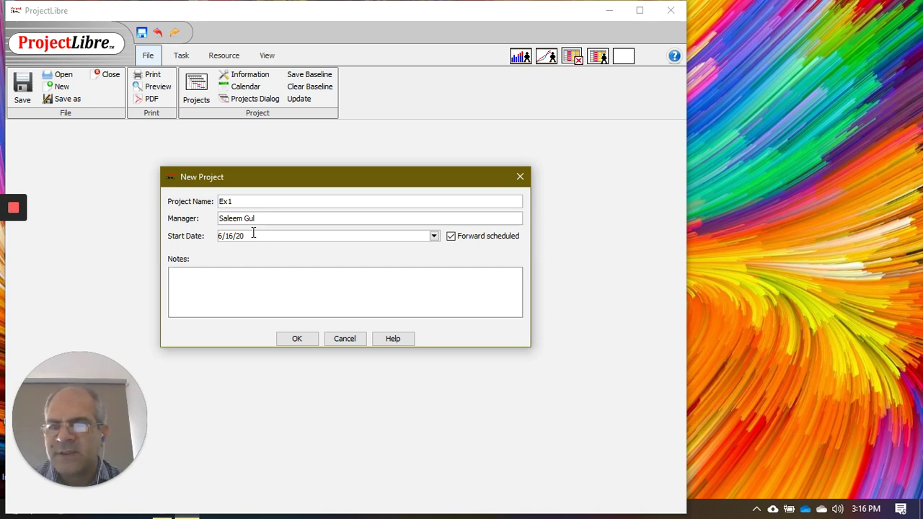
Step: Confirm project Ex1, maximize the window, and widen the table to show Finish, Predecessors and Resource Names
{"action": "left_click", "coordinate": [297, 339]}
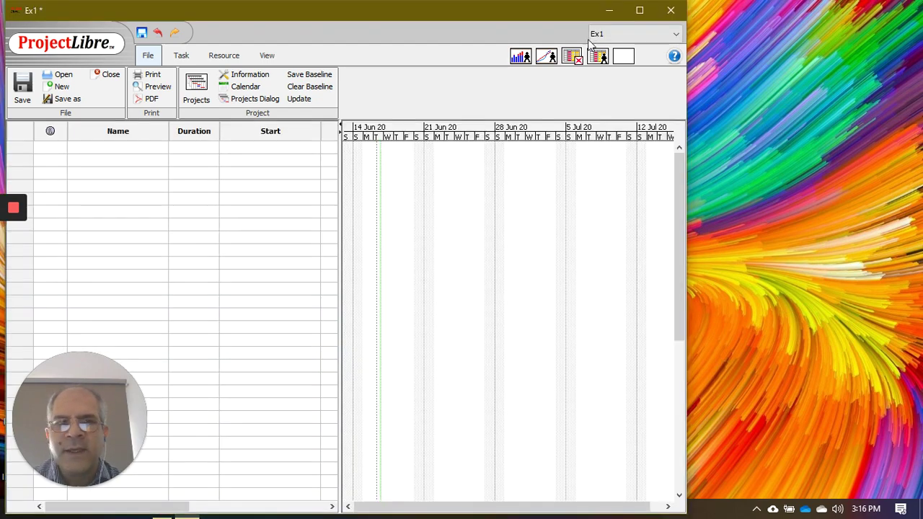
{"action": "left_click", "coordinate": [638, 13]}
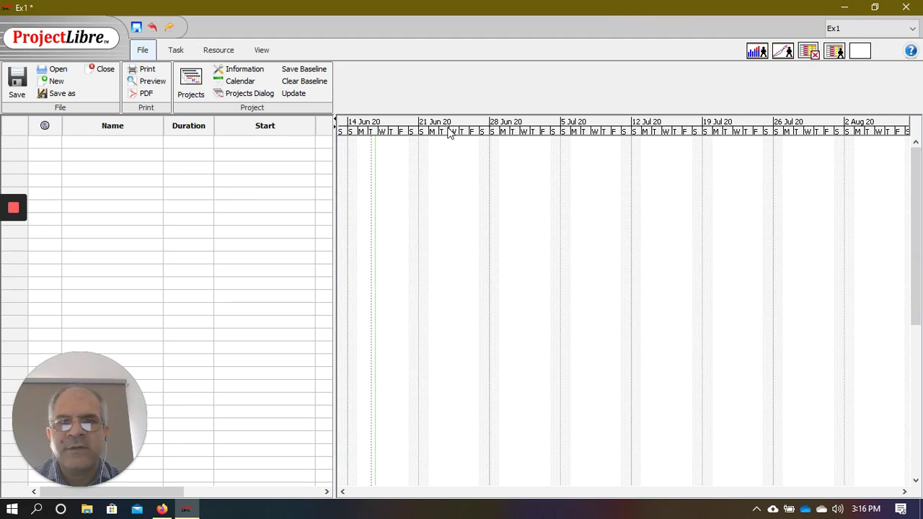
{"action": "left_click_drag", "start_coordinate": [335, 197], "coordinate": [636, 170]}
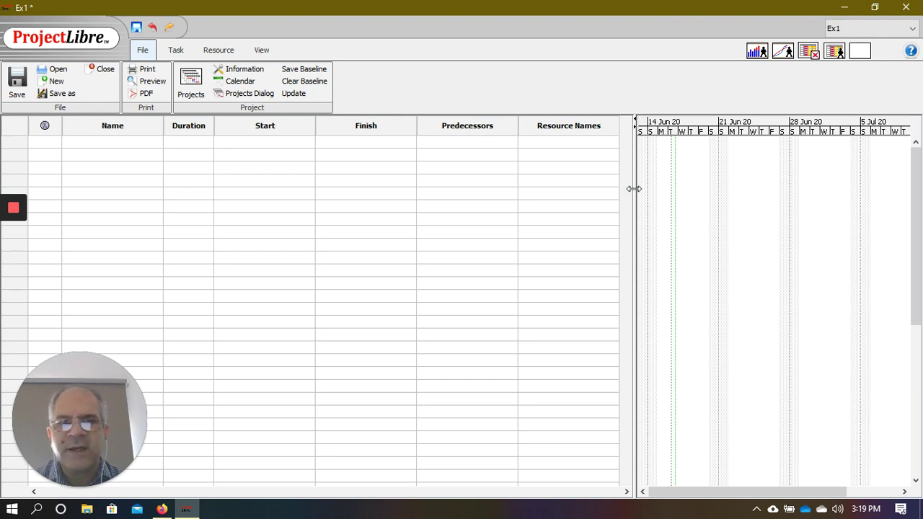
Step: Narrow the task table to end at Predecessors and select the first row's Name cell
{"action": "left_click_drag", "start_coordinate": [633, 189], "coordinate": [523, 196]}
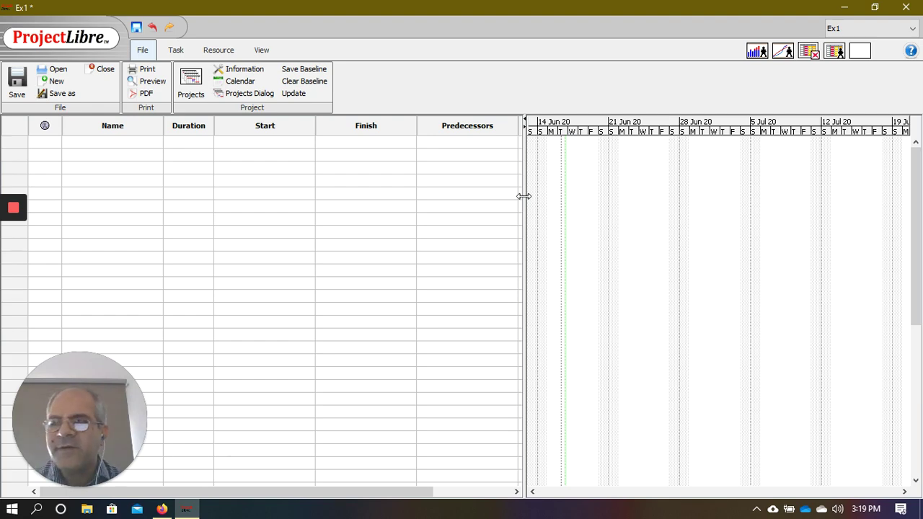
{"action": "left_click", "coordinate": [106, 143]}
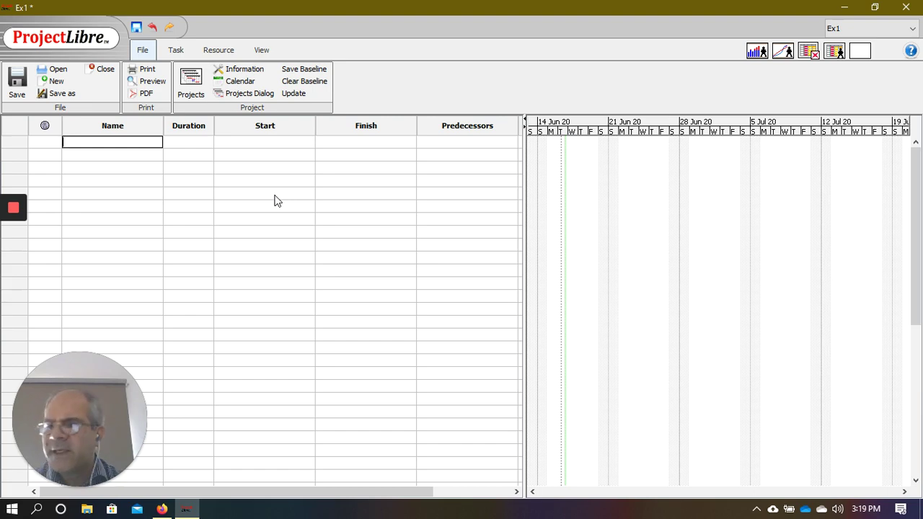
Step: Enter tasks A, B, C and D in the first four Name rows
{"action": "type", "text": "A"}
{"action": "key", "text": "Return"}
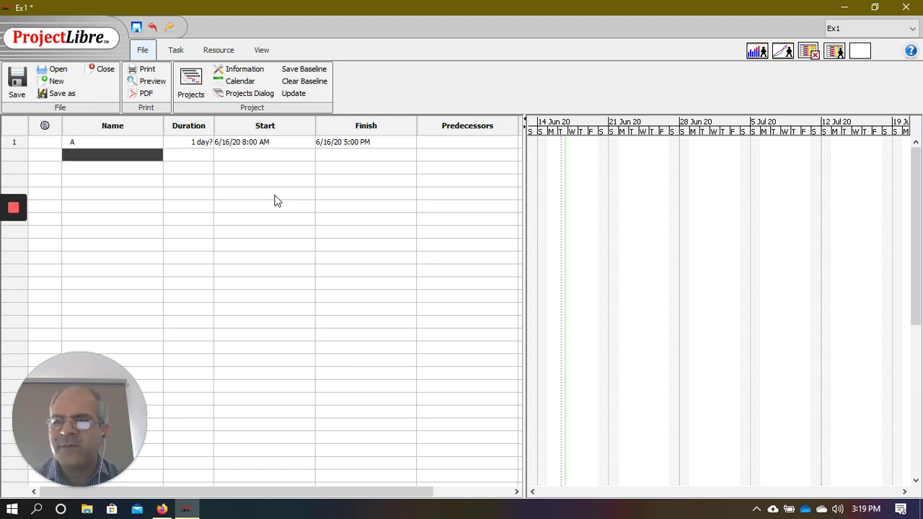
{"action": "type", "text": "B"}
{"action": "key", "text": "Return"}
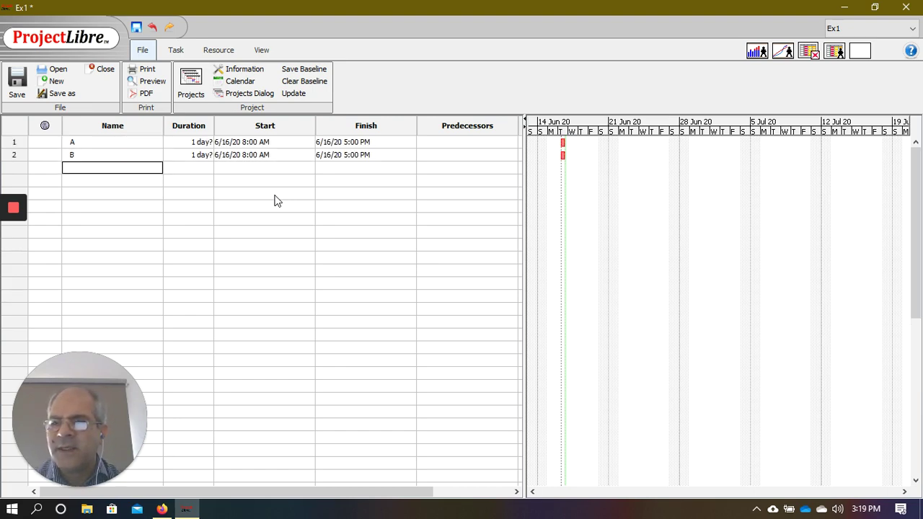
{"action": "type", "text": "C"}
{"action": "key", "text": "Return"}
{"action": "type", "text": "D"}
{"action": "key", "text": "Return"}
Step: Enter tasks E, F, G and H in the following Name rows
{"action": "type", "text": "E"}
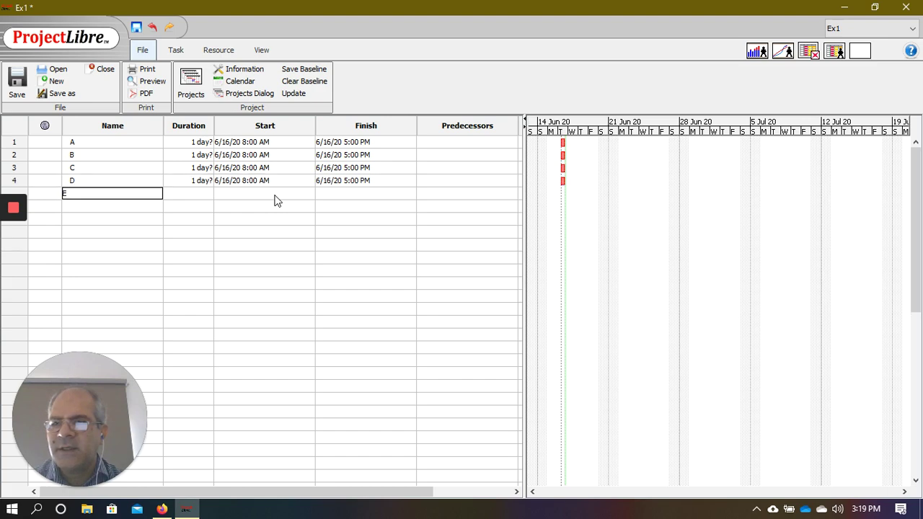
{"action": "key", "text": "Up"}
{"action": "key", "text": "Down"}
{"action": "key", "text": "Down"}
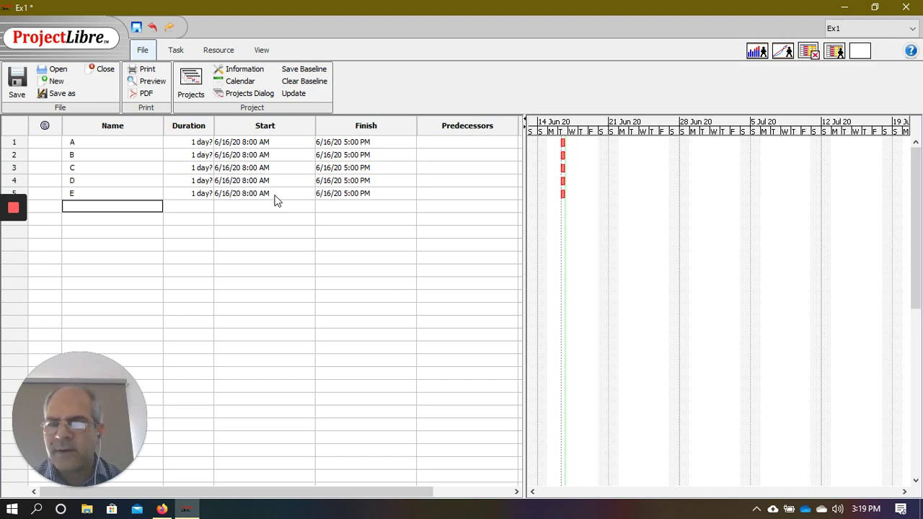
{"action": "type", "text": "F"}
{"action": "key", "text": "Return"}
{"action": "type", "text": "G"}
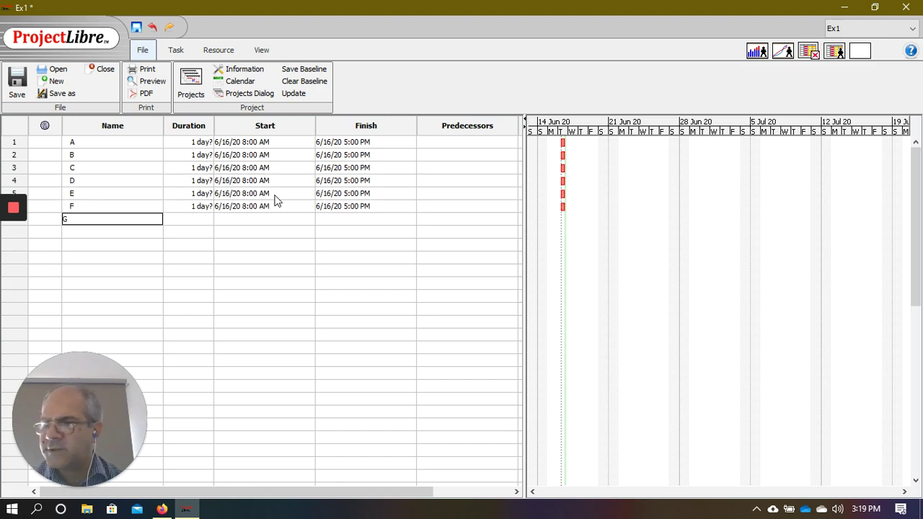
{"action": "key", "text": "Return"}
{"action": "type", "text": "H"}
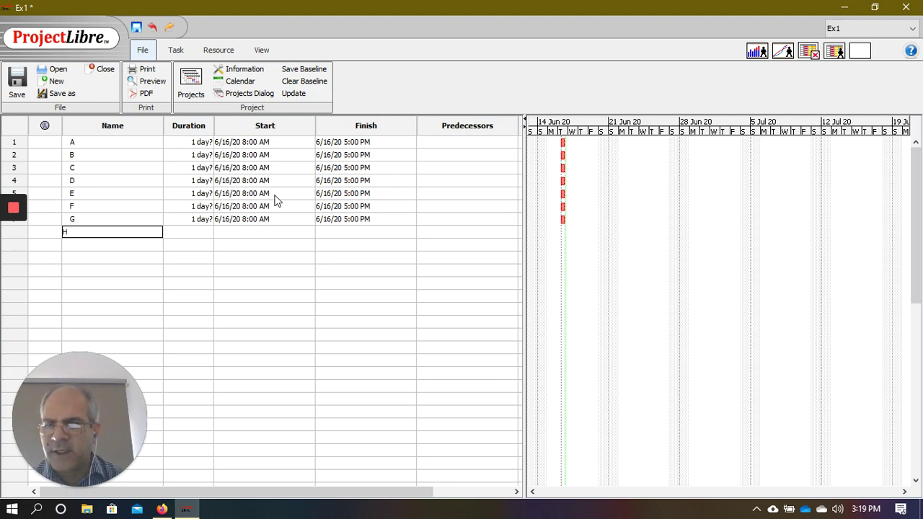
{"action": "key", "text": "Return"}
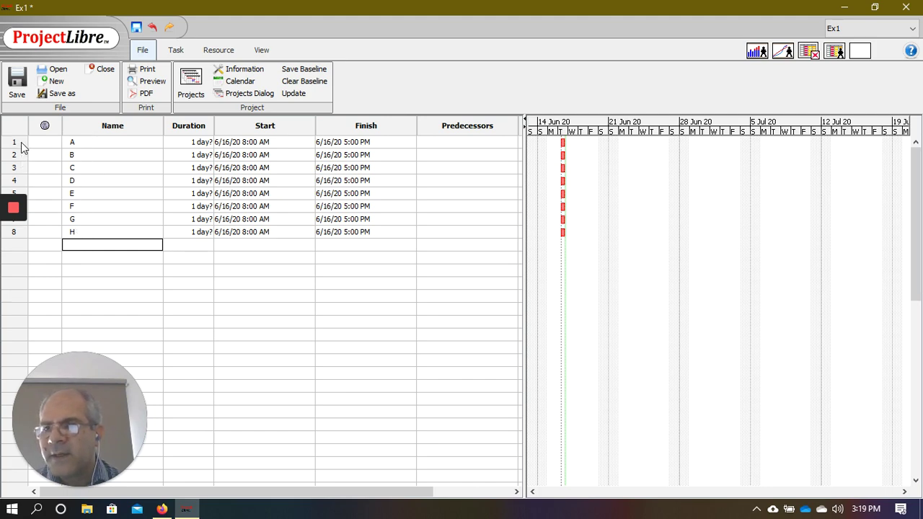
{"action": "mouse_move", "coordinate": [23, 202]}
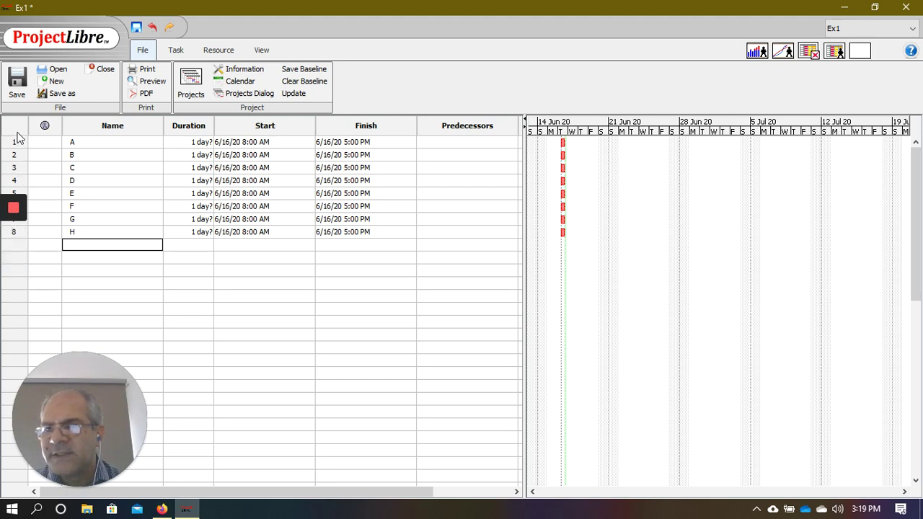
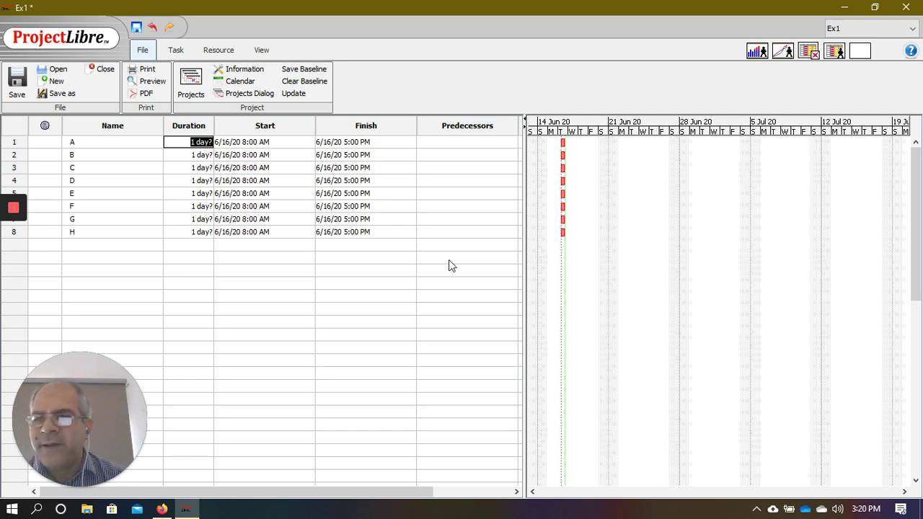
Step: Enter durations of 5, 3, 4 and 5 days for tasks A–D
{"action": "type", "text": "5"}
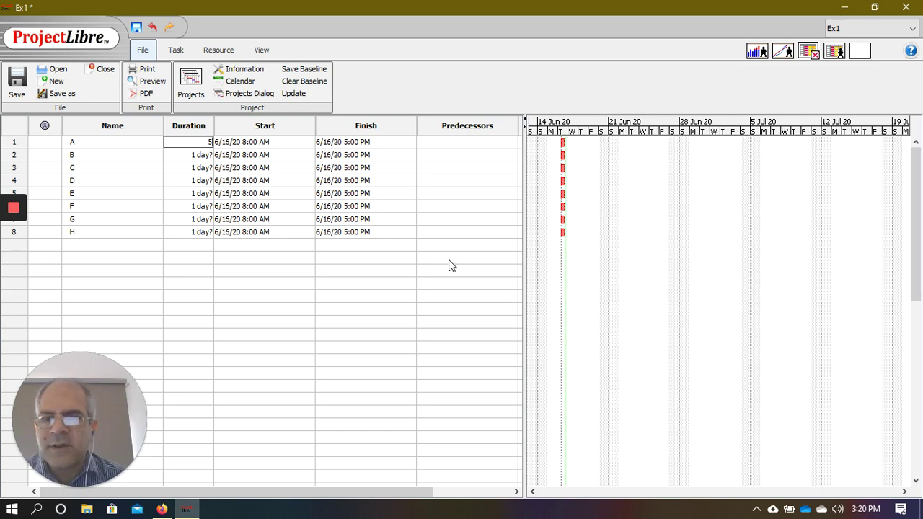
{"action": "key", "text": "Return"}
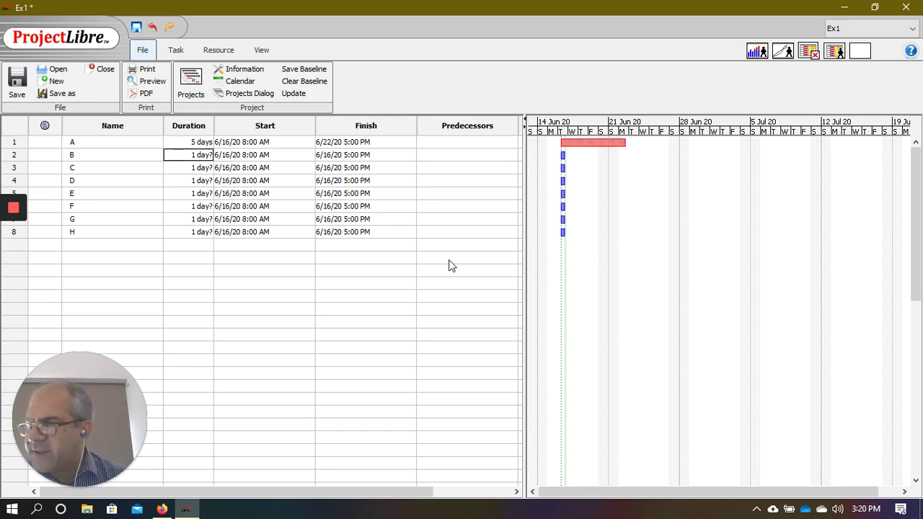
{"action": "type", "text": "3"}
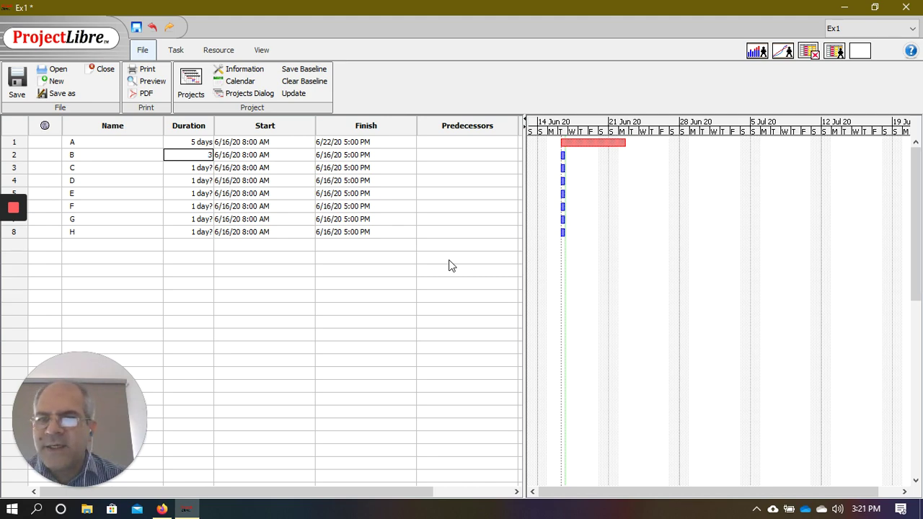
{"action": "key", "text": "Return"}
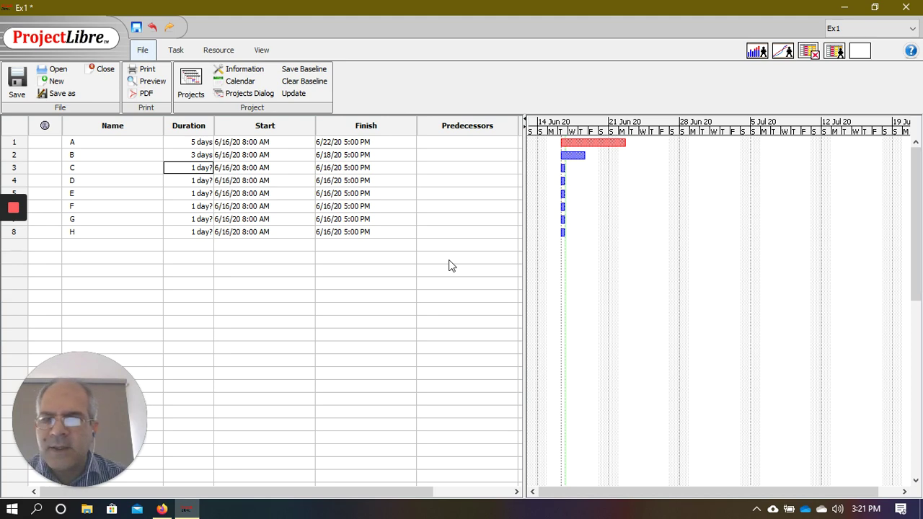
{"action": "type", "text": "4"}
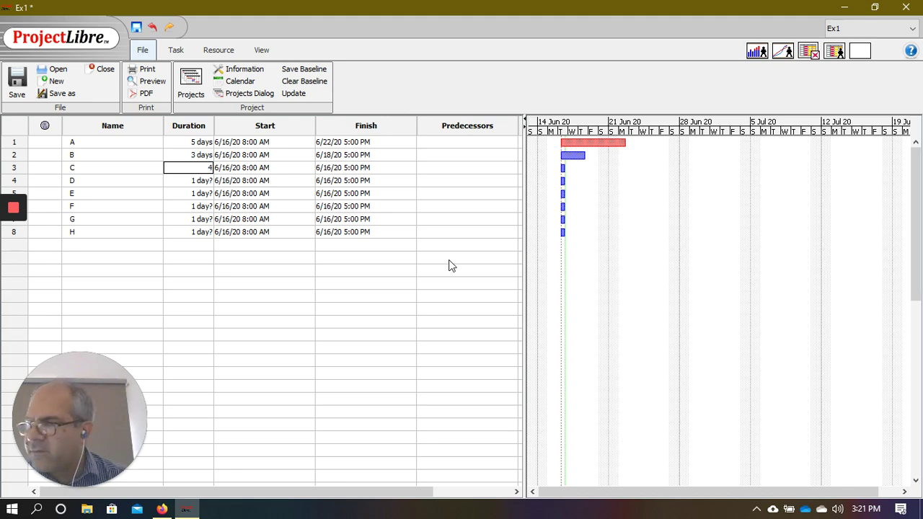
{"action": "key", "text": "Return"}
{"action": "type", "text": "5"}
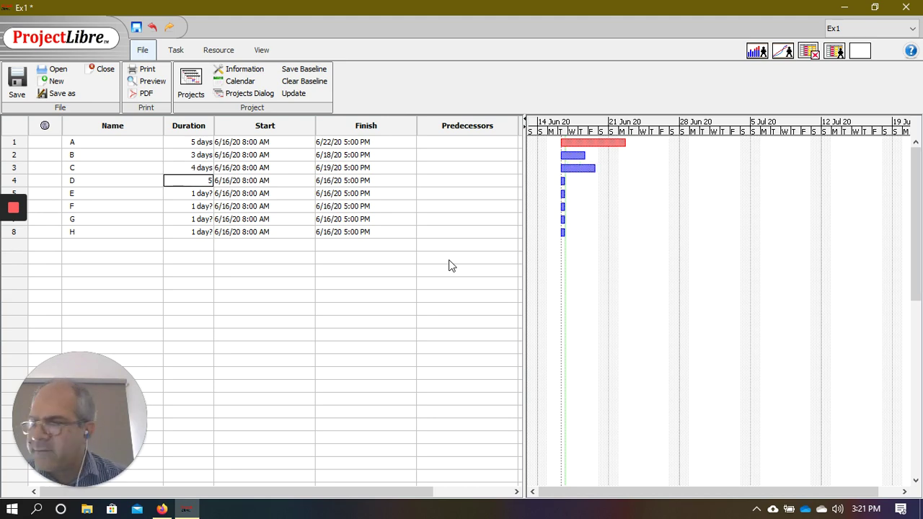
{"action": "key", "text": "Return"}
Step: Enter durations of 6, 7, 5 and 8 days for tasks E–H
{"action": "type", "text": "6"}
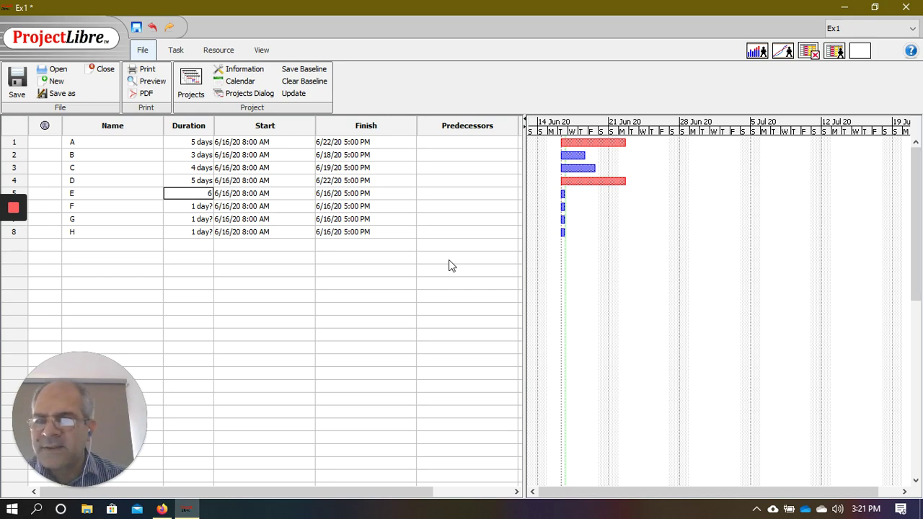
{"action": "key", "text": "Return"}
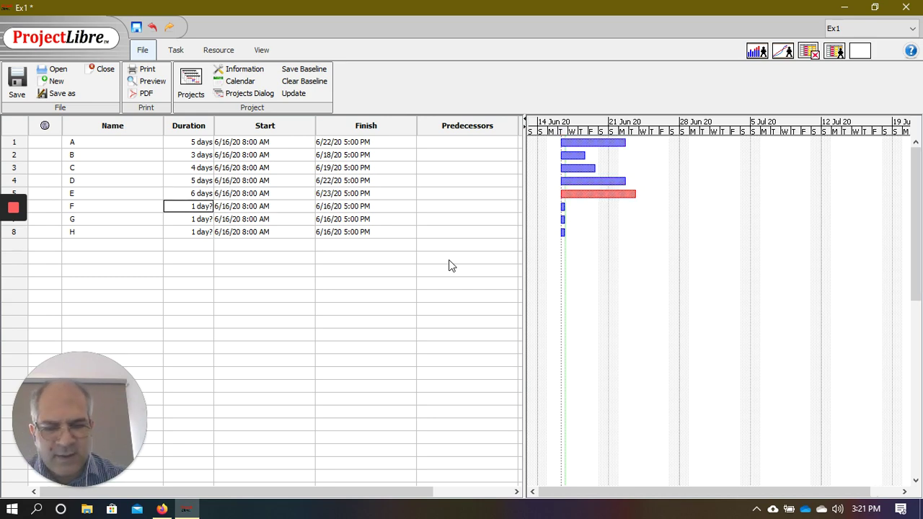
{"action": "type", "text": "7"}
{"action": "key", "text": "Return"}
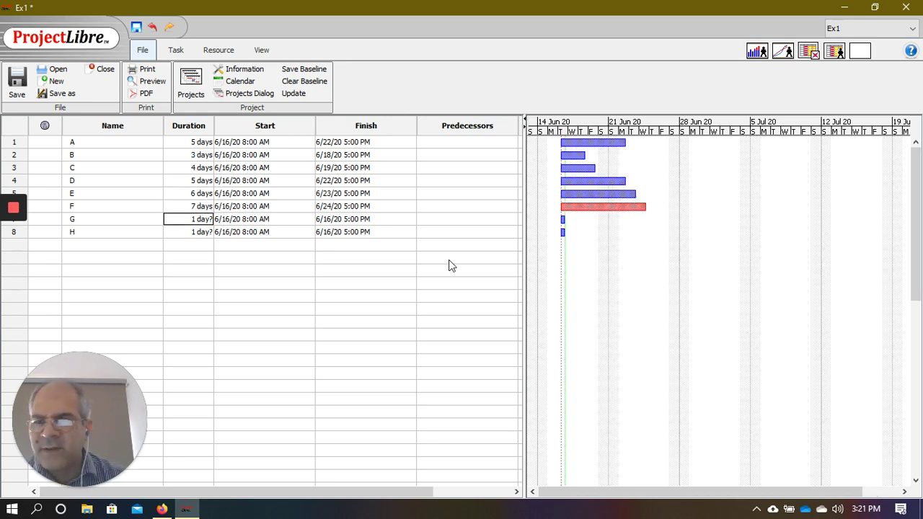
{"action": "type", "text": "5"}
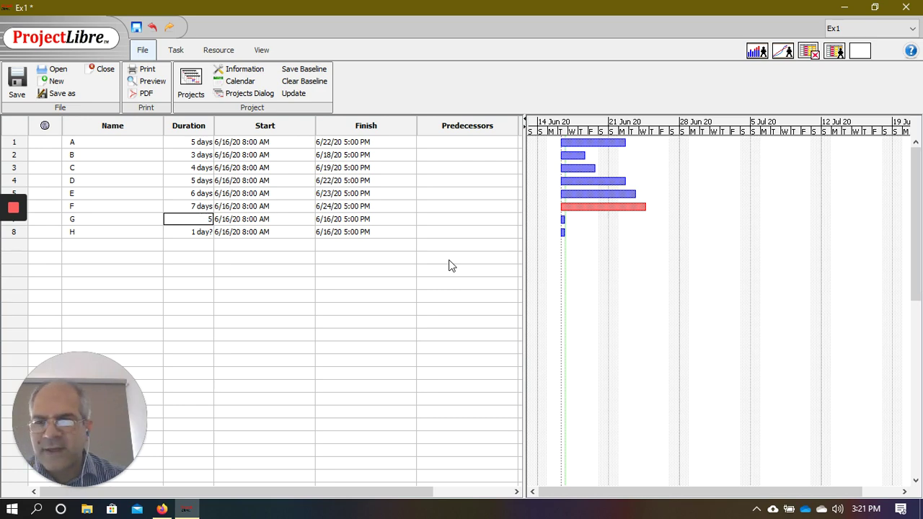
{"action": "key", "text": "Return"}
{"action": "type", "text": "8"}
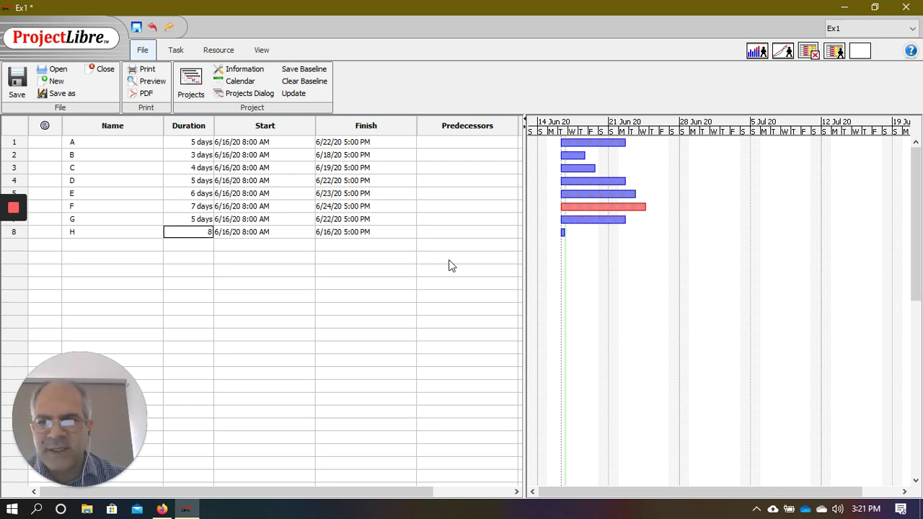
{"action": "key", "text": "Return"}
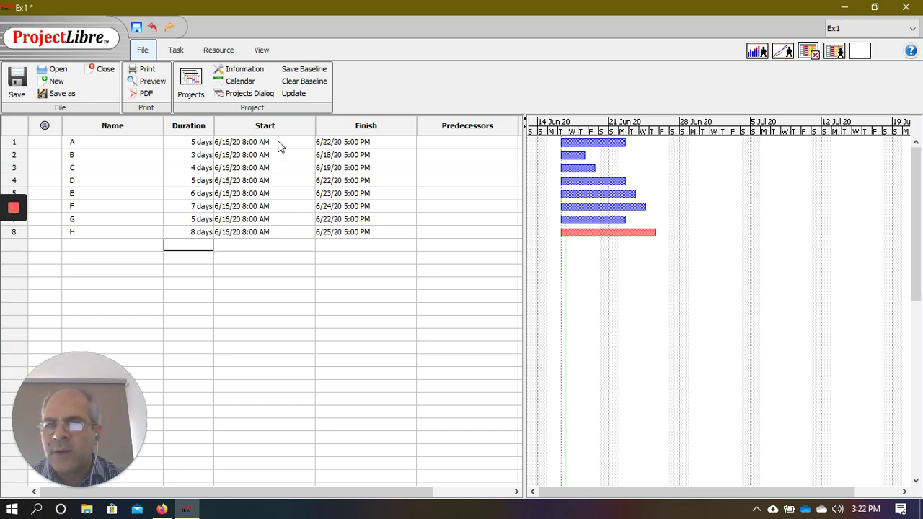
{"action": "left_click", "coordinate": [429, 141]}
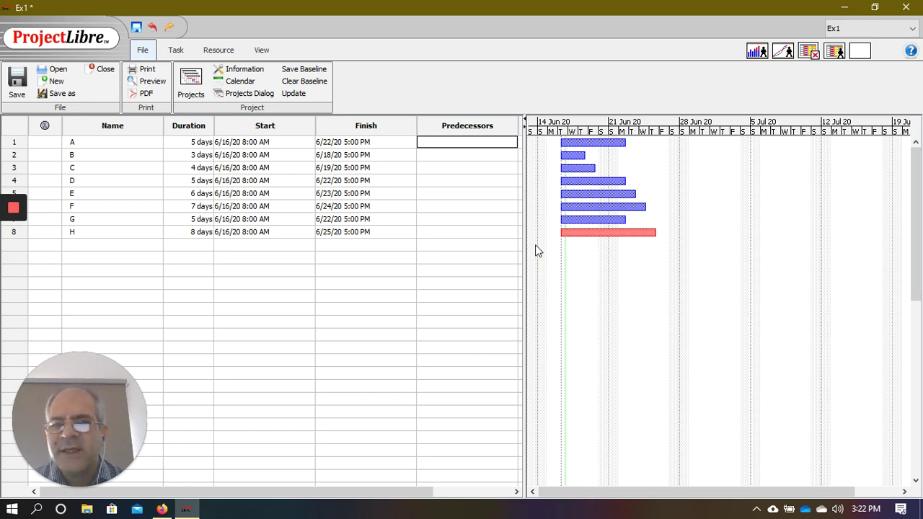
Step: Try entering A as task B's predecessor and dismiss the invalid-predecessor error
{"action": "key", "text": "Down"}
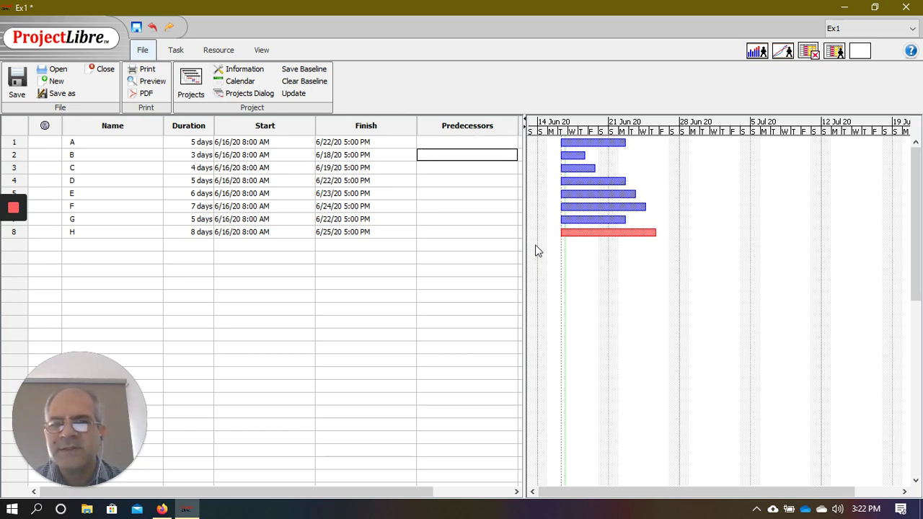
{"action": "key", "text": "Up"}
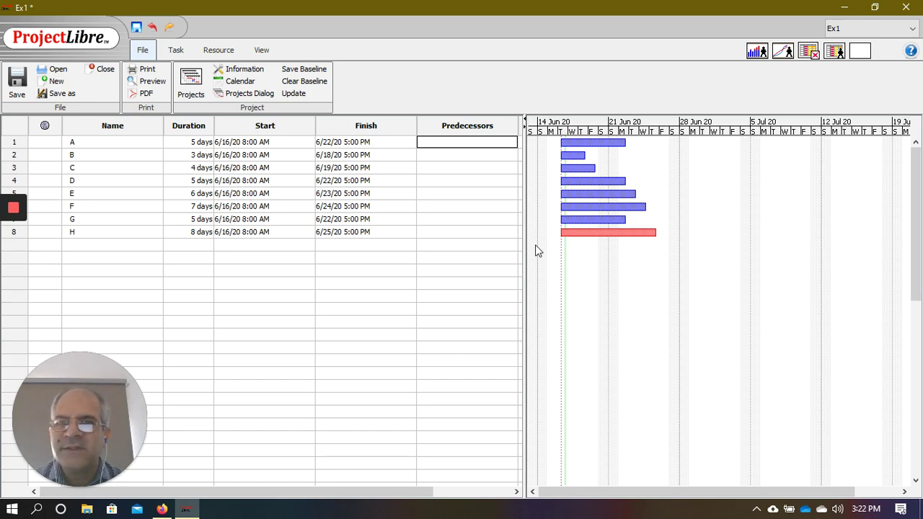
{"action": "key", "text": "Down"}
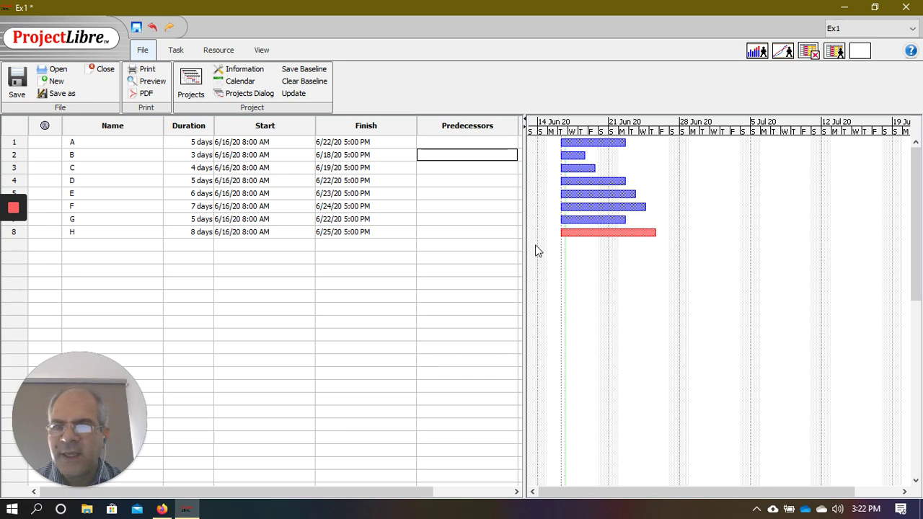
{"action": "type", "text": "A"}
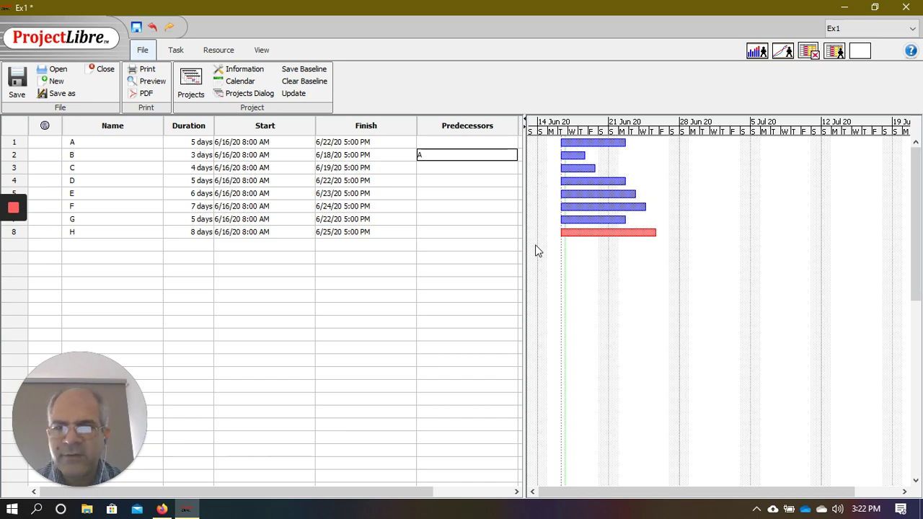
{"action": "key", "text": "Return"}
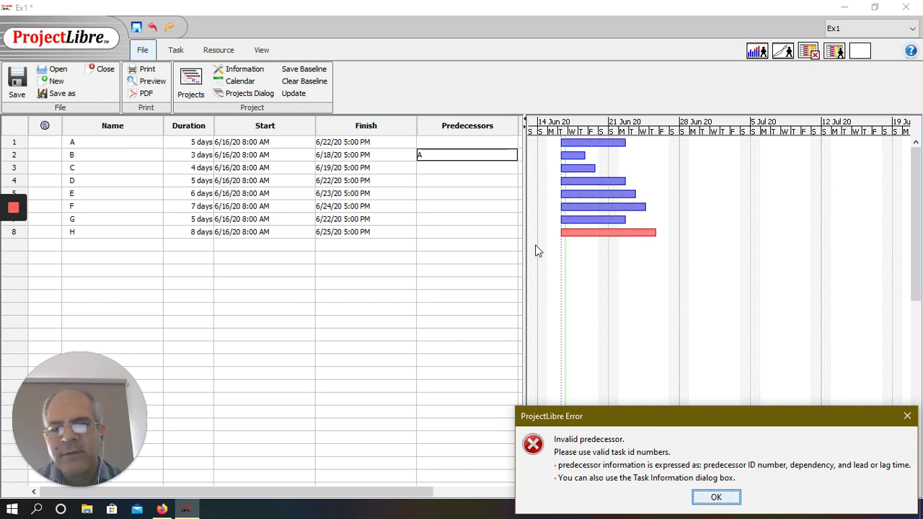
{"action": "left_click", "coordinate": [715, 499]}
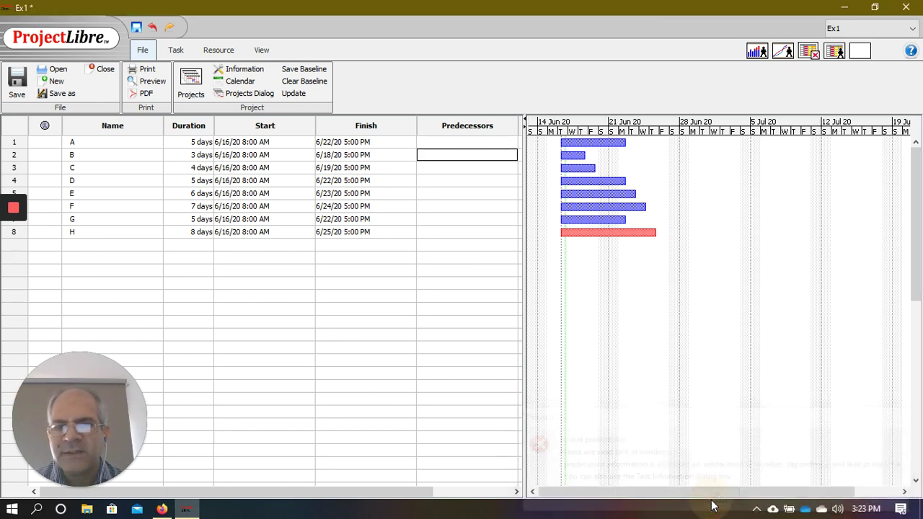
Step: Set task B's predecessor to task number 1
{"action": "left_click", "coordinate": [441, 155]}
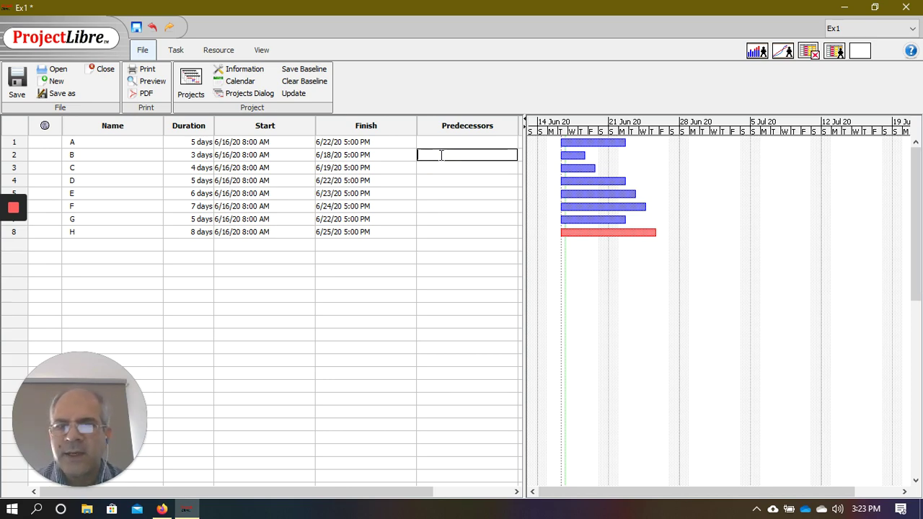
{"action": "type", "text": "1"}
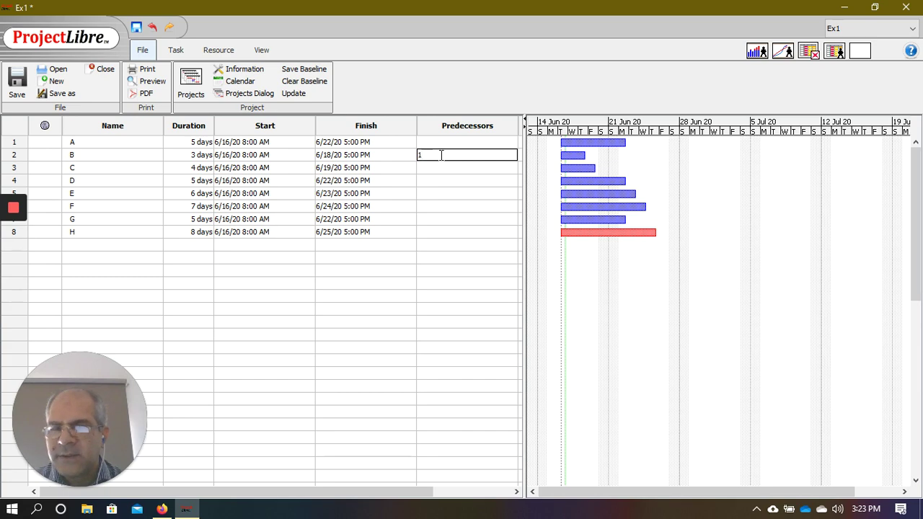
{"action": "key", "text": "BackSpace"}
{"action": "type", "text": "A"}
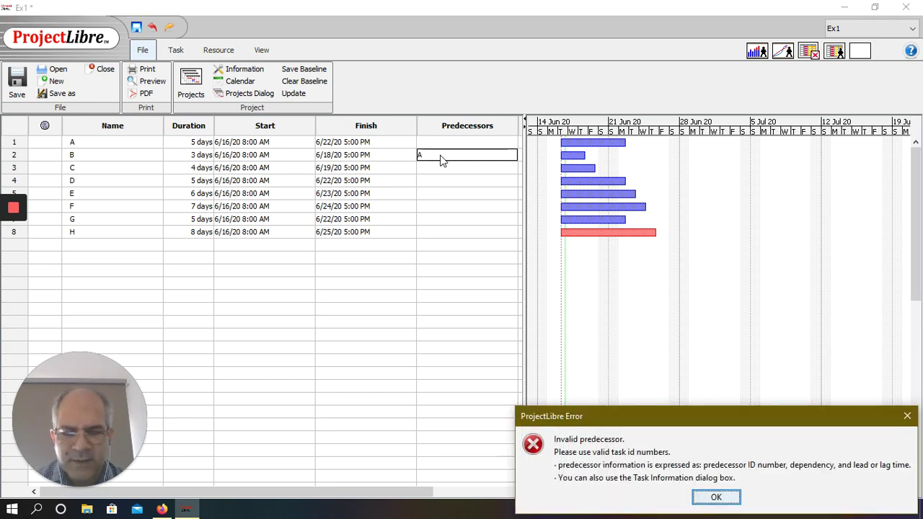
{"action": "key", "text": "Return"}
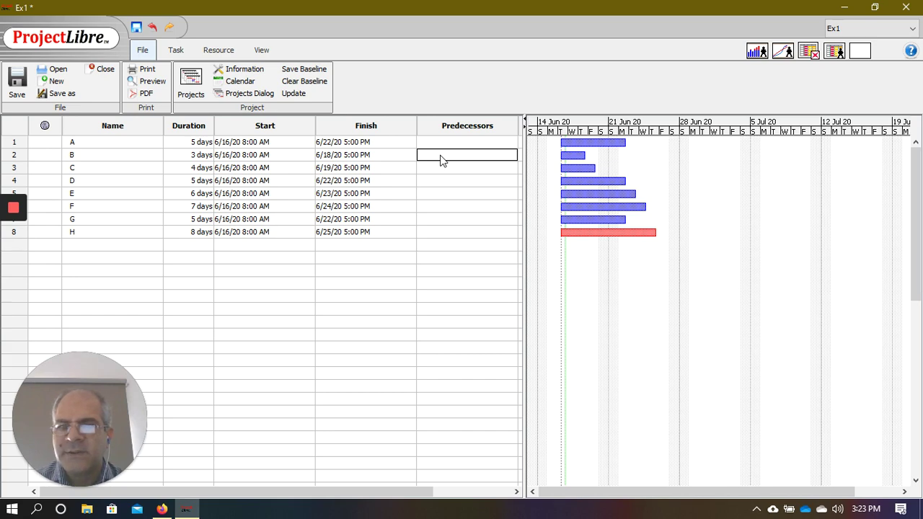
{"action": "type", "text": "1"}
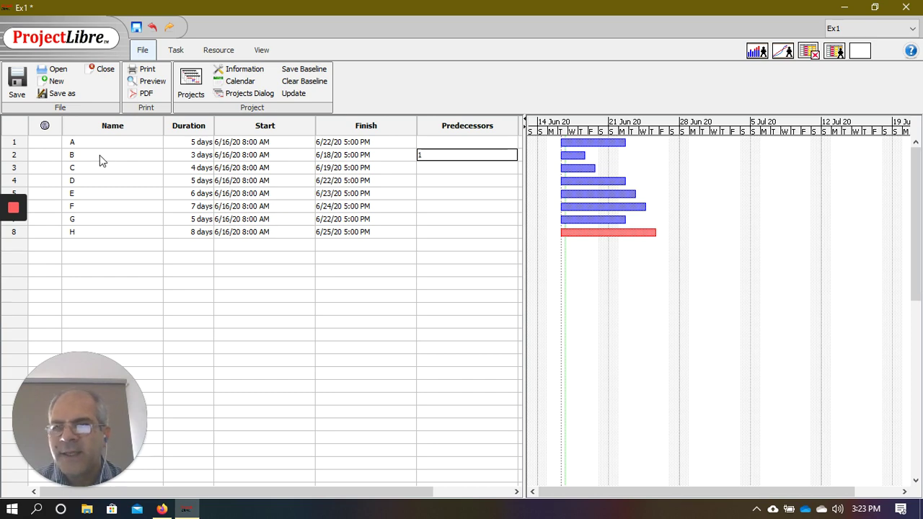
{"action": "left_click", "coordinate": [431, 168]}
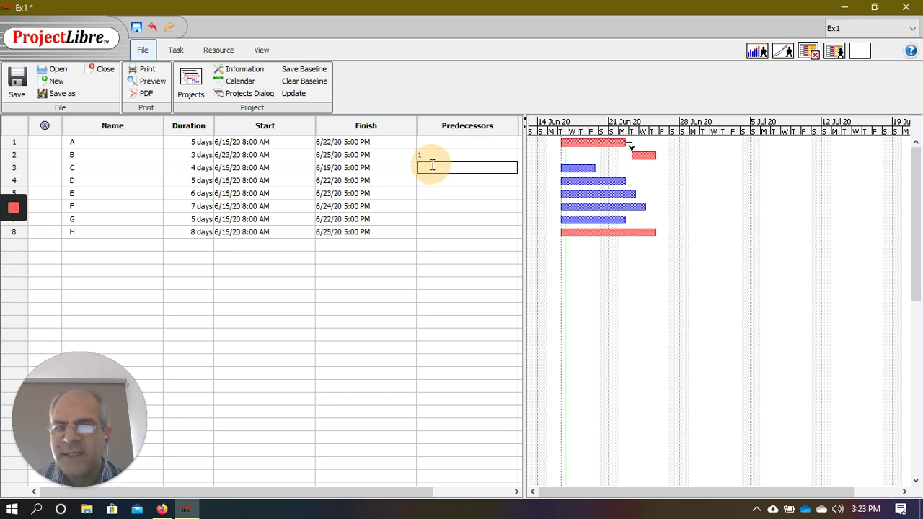
Step: Give tasks C and D predecessor 1 as well
{"action": "type", "text": "1"}
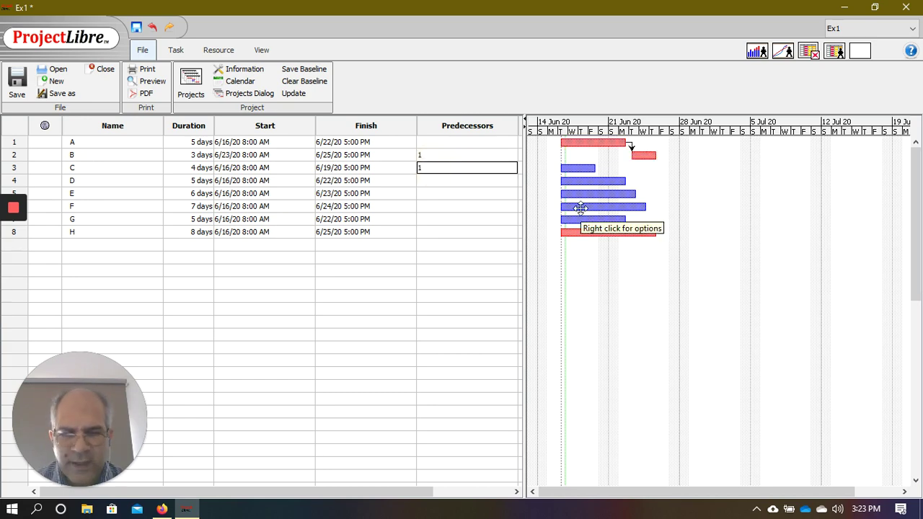
{"action": "key", "text": "Return"}
{"action": "type", "text": "1"}
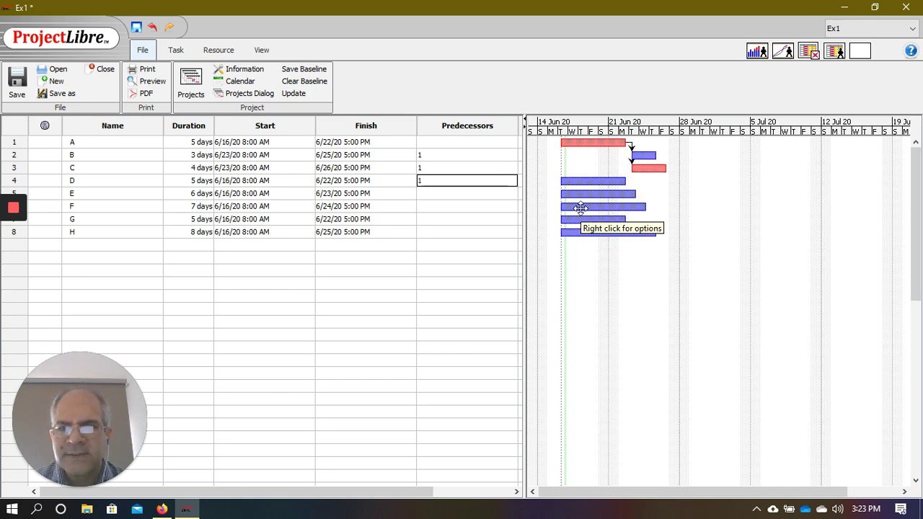
{"action": "key", "text": "Return"}
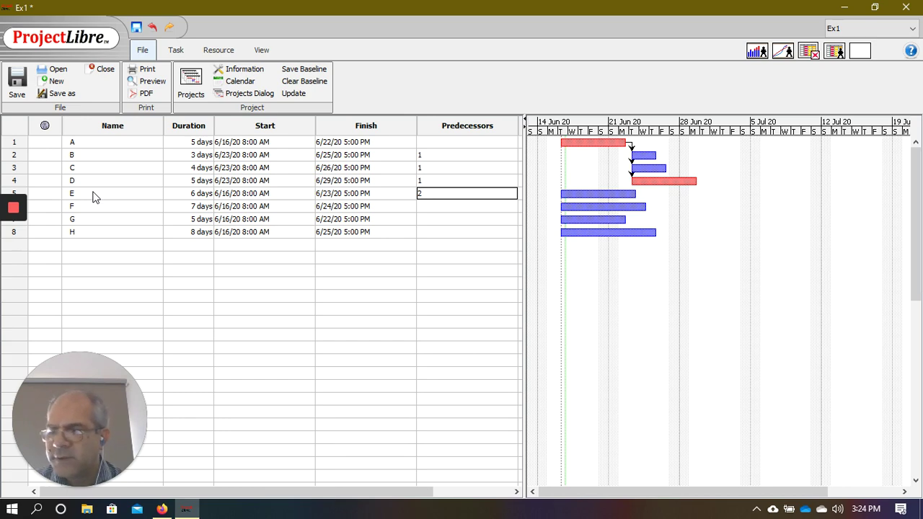
Step: Commit predecessors 2, 3 and 4 for tasks E, F and G
{"action": "key", "text": "Return"}
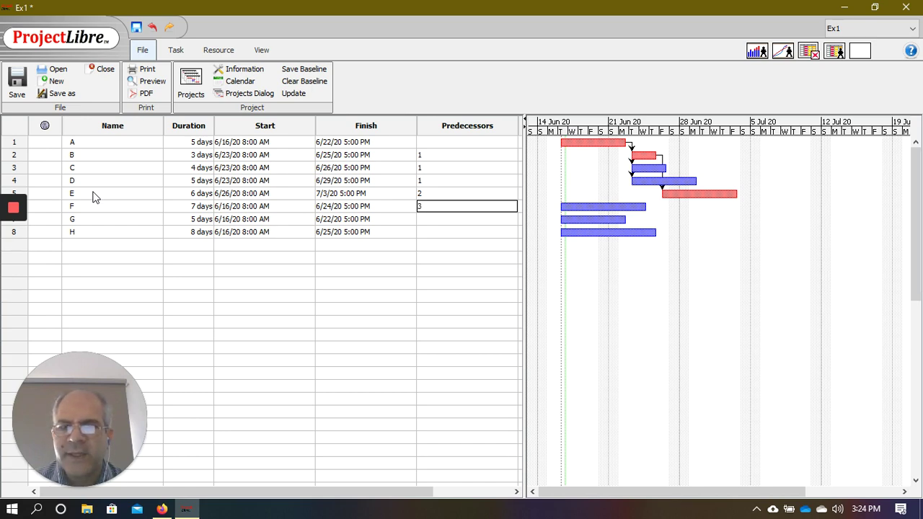
{"action": "key", "text": "Return"}
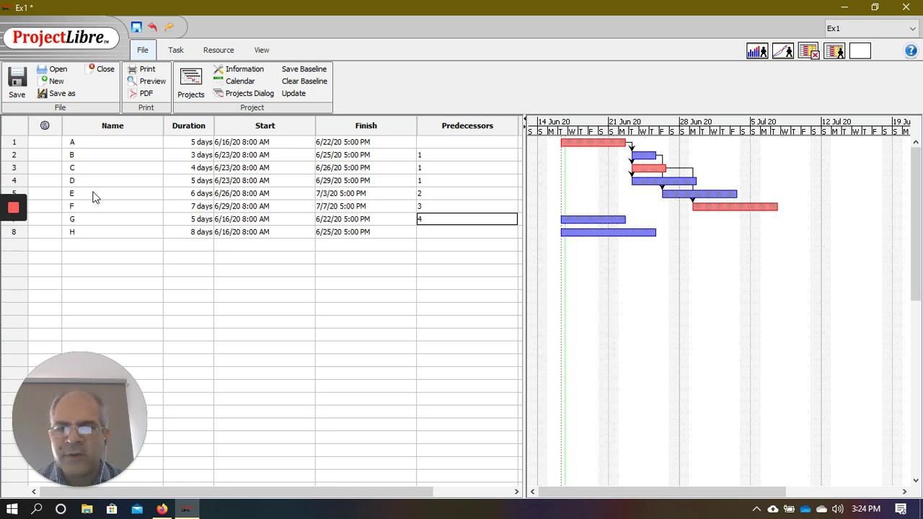
{"action": "key", "text": "Return"}
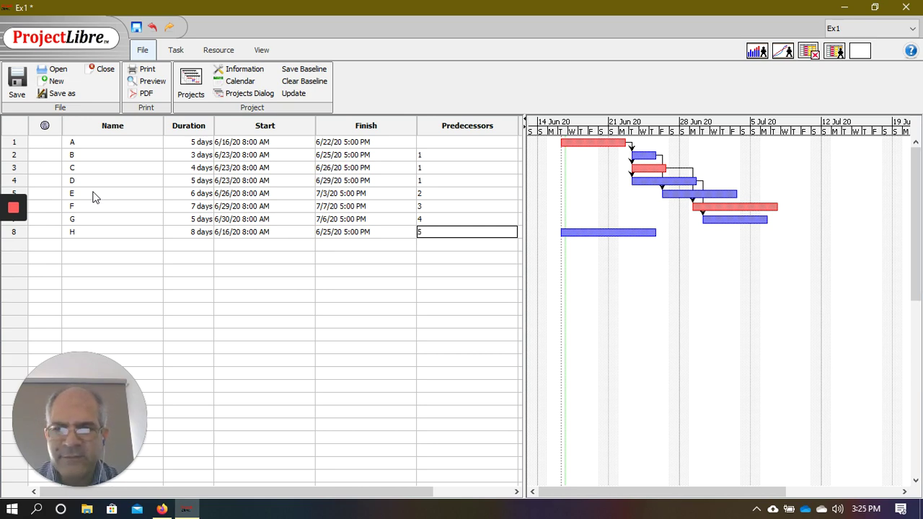
Step: Make task H depend on tasks 5;6;7, moving it to 7/8–7/17
{"action": "type", "text": "6;7"}
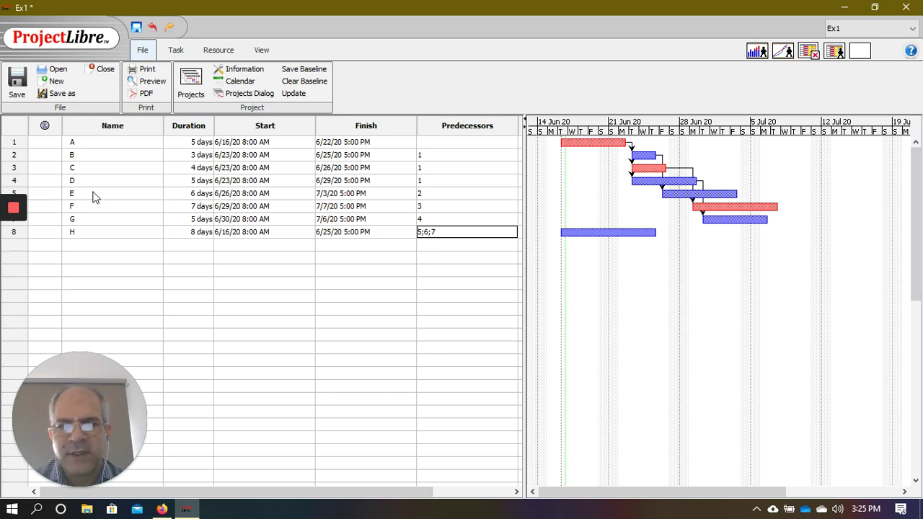
{"action": "key", "text": "Return"}
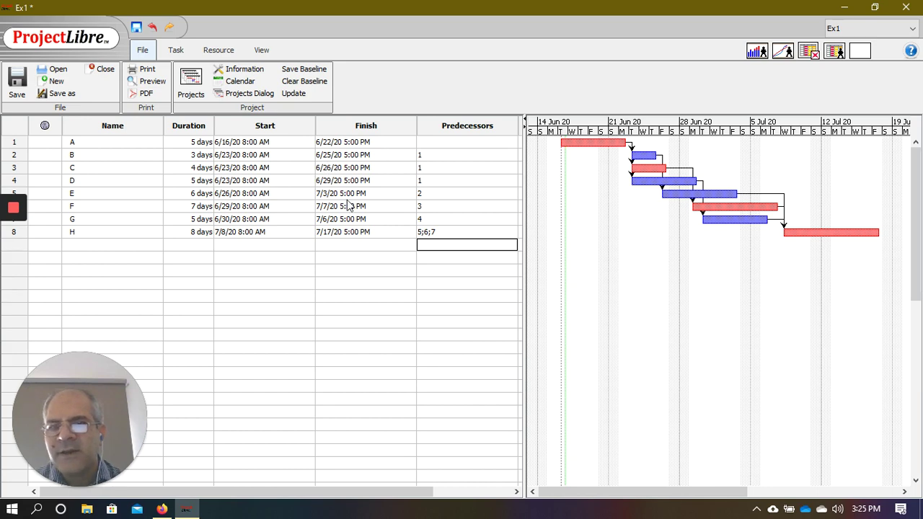
{"action": "left_click", "coordinate": [524, 220]}
Step: Drag the table–chart splitter left, leaving Name, Duration and Start visible
{"action": "left_click_drag", "start_coordinate": [524, 220], "coordinate": [314, 205]}
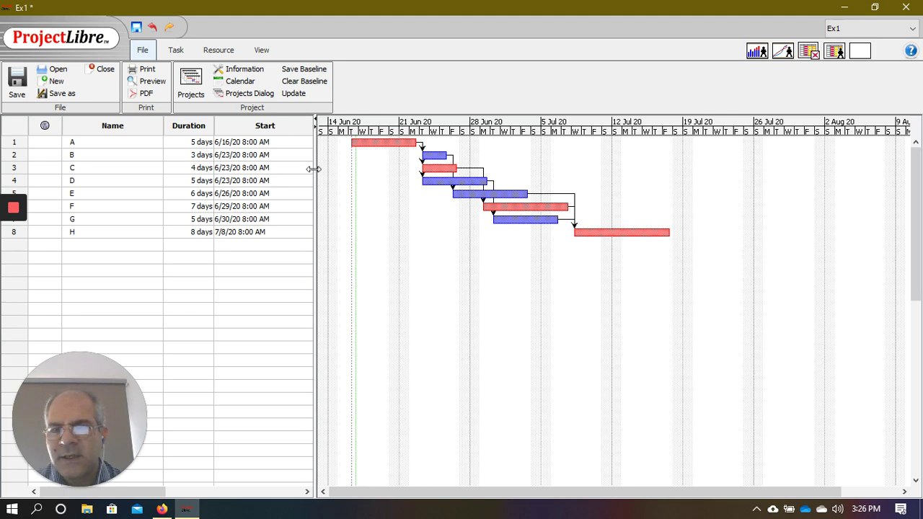
Step: Widen the task table slightly to reveal the Finish column
{"action": "left_click_drag", "start_coordinate": [314, 169], "coordinate": [368, 169]}
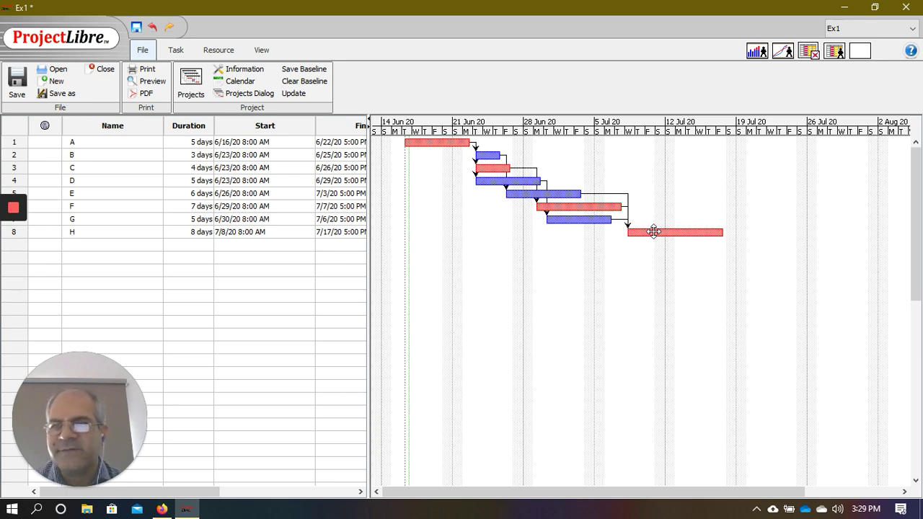
Step: Switch to the Network diagram view from the Task tab
{"action": "left_click", "coordinate": [174, 52]}
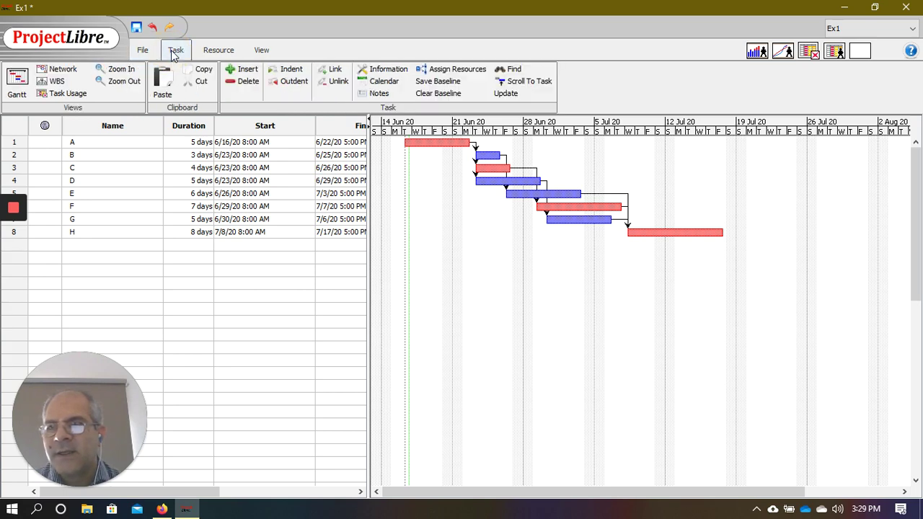
{"action": "left_click", "coordinate": [72, 74]}
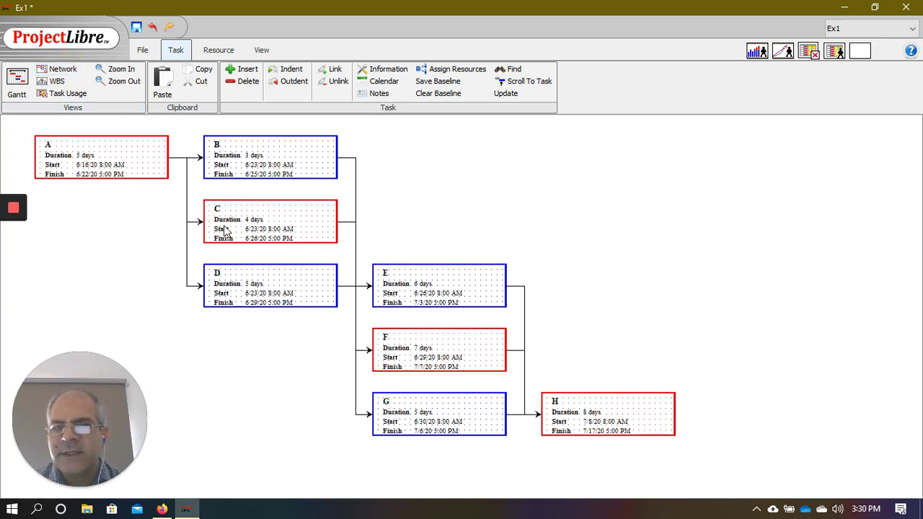
Step: Move boxes E, F and G up beside B, C and D
{"action": "left_click_drag", "start_coordinate": [412, 283], "coordinate": [442, 156]}
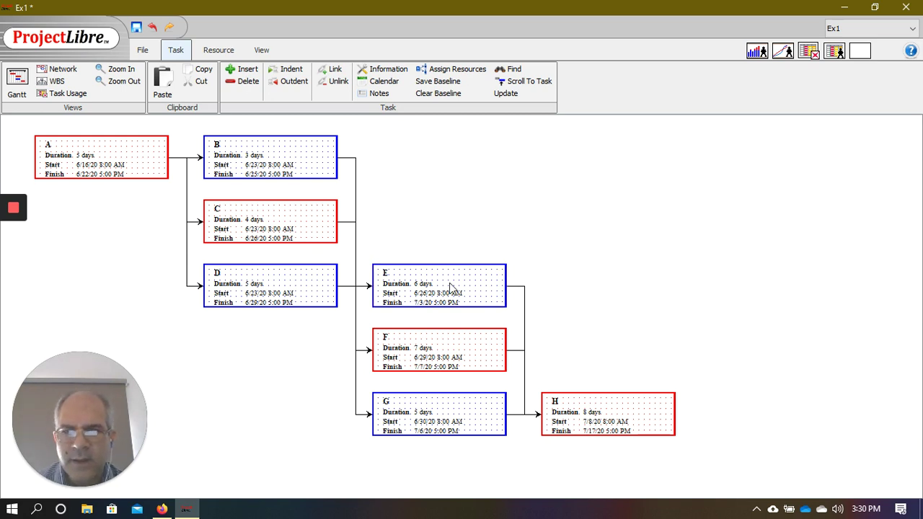
{"action": "left_click_drag", "start_coordinate": [446, 284], "coordinate": [456, 154]}
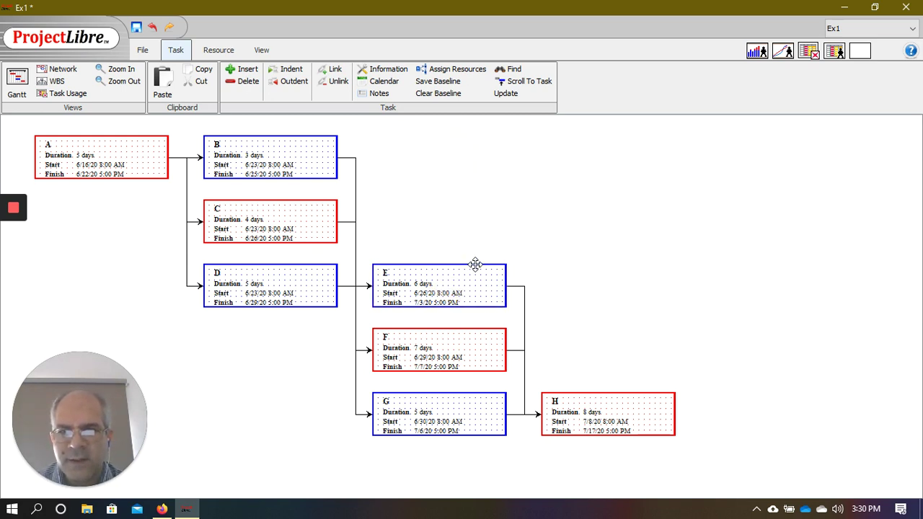
{"action": "left_click_drag", "start_coordinate": [474, 265], "coordinate": [494, 144]}
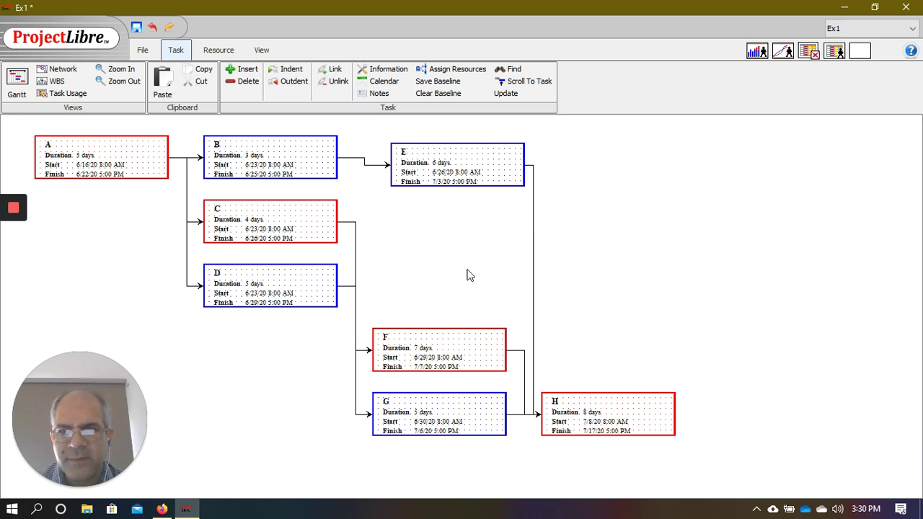
{"action": "left_click", "coordinate": [461, 328]}
{"action": "left_click_drag", "start_coordinate": [462, 328], "coordinate": [480, 209]}
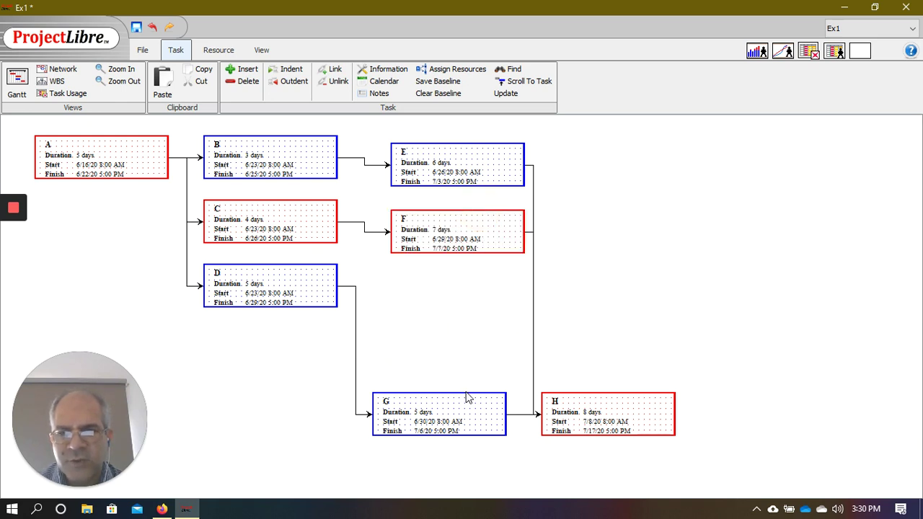
{"action": "left_click_drag", "start_coordinate": [468, 393], "coordinate": [484, 281]}
Step: Raise box H level with F and lower box A to the middle row
{"action": "left_click_drag", "start_coordinate": [601, 392], "coordinate": [657, 207]}
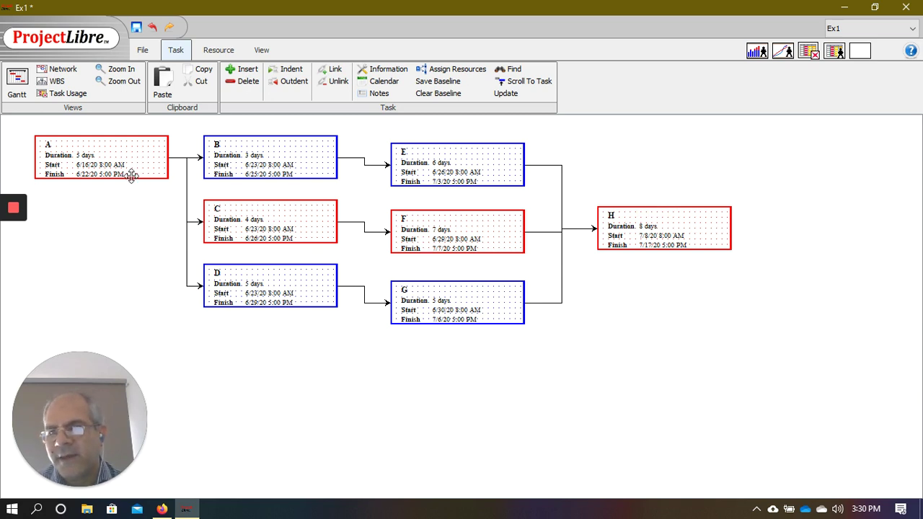
{"action": "left_click_drag", "start_coordinate": [132, 181], "coordinate": [132, 236]}
{"action": "mouse_move", "coordinate": [21, 232]}
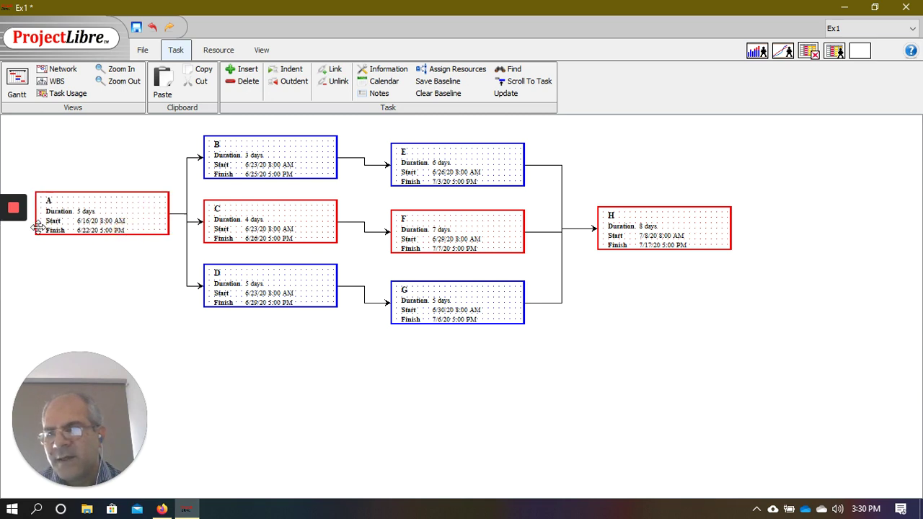
{"action": "left_click", "coordinate": [93, 221]}
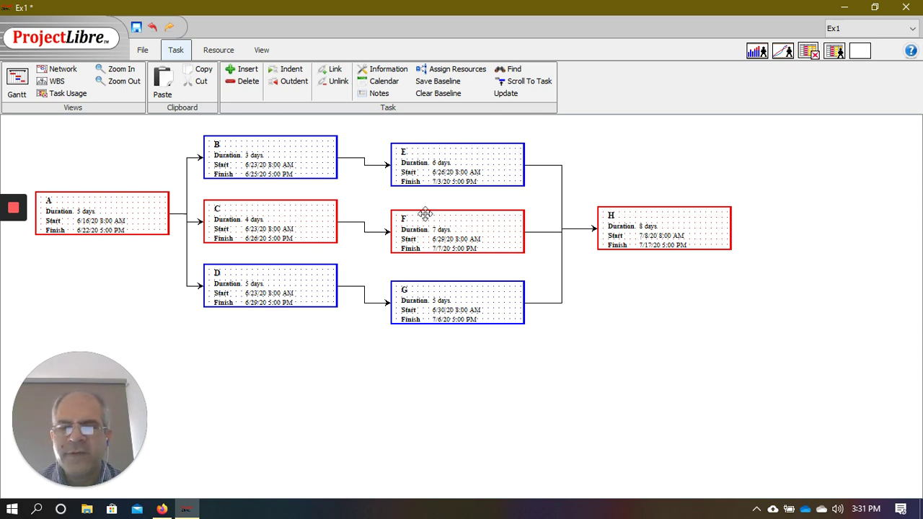
Step: Finish editing task D's box, then select tasks E, F and G to check their data
{"action": "left_click", "coordinate": [289, 271]}
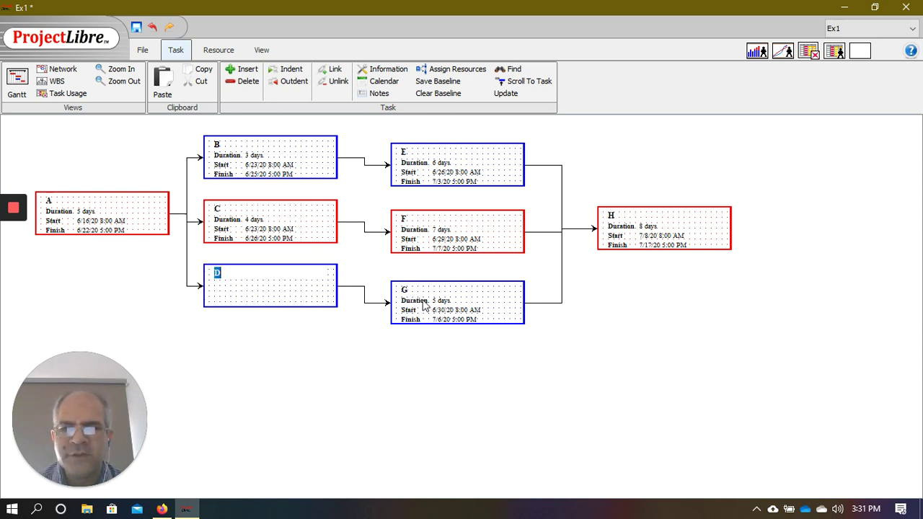
{"action": "left_click", "coordinate": [458, 155]}
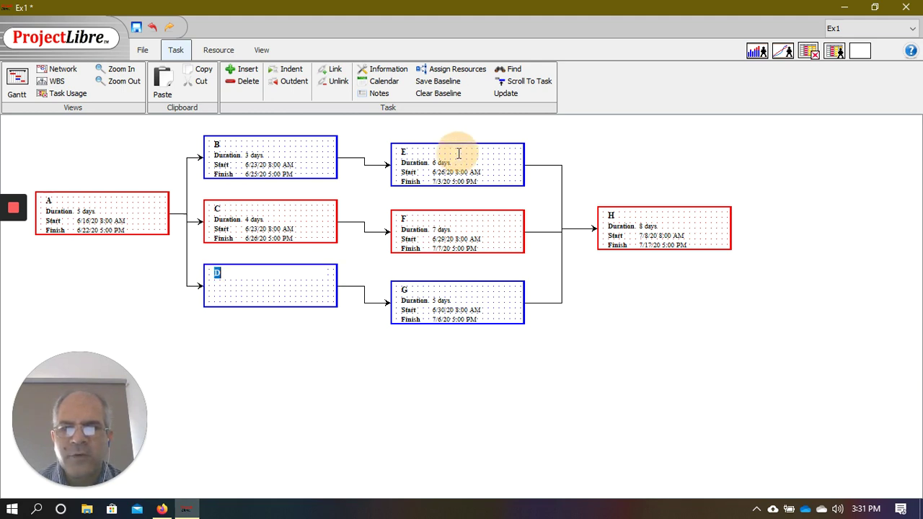
{"action": "left_click", "coordinate": [469, 242]}
{"action": "left_click", "coordinate": [472, 294]}
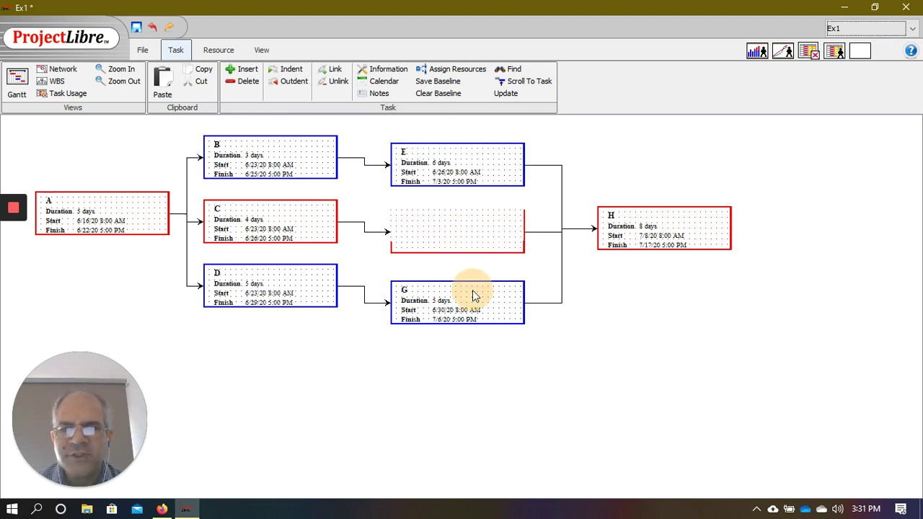
{"action": "left_click", "coordinate": [515, 231]}
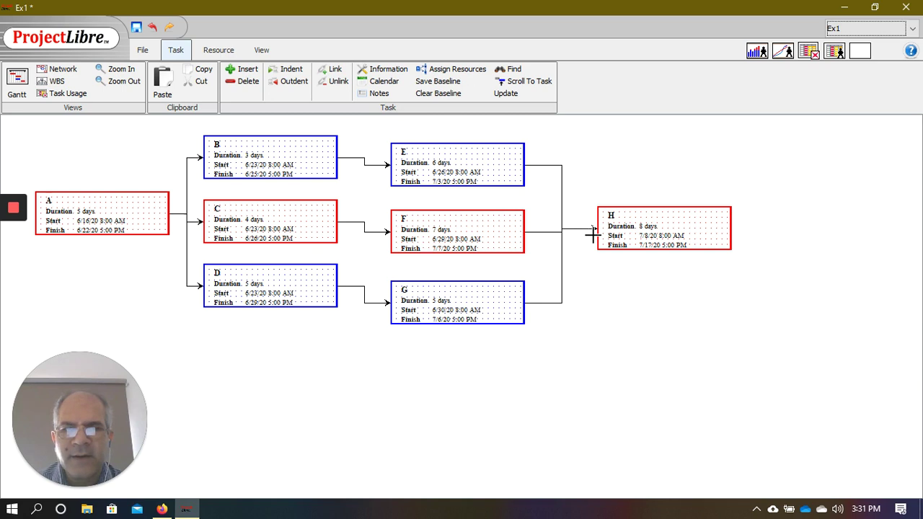
{"action": "double_click", "coordinate": [594, 238]}
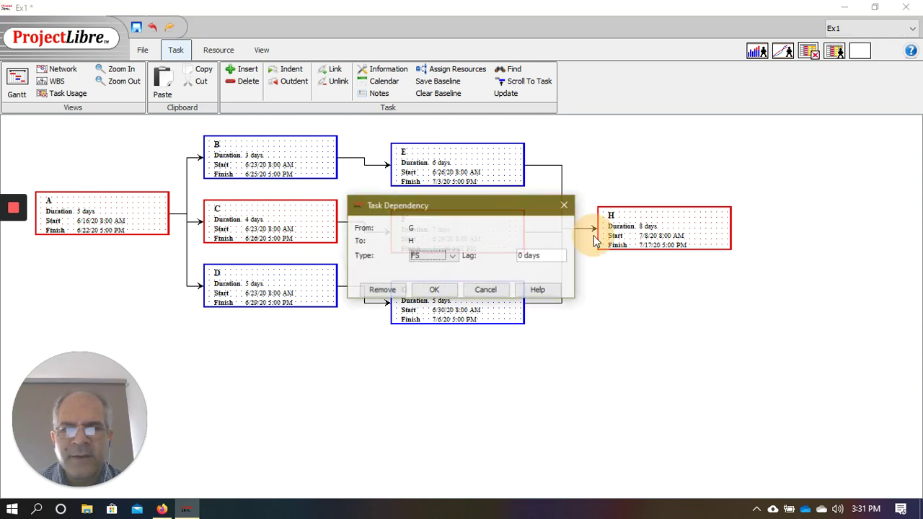
{"action": "left_click", "coordinate": [499, 295]}
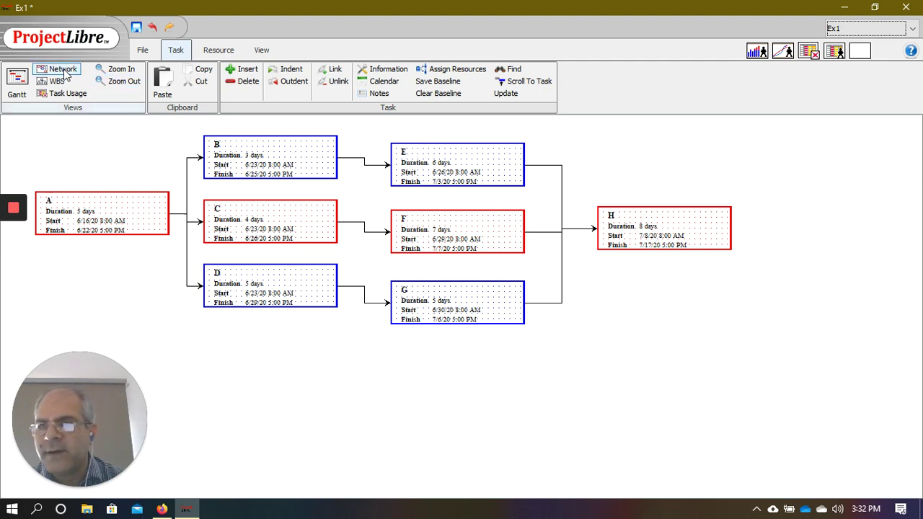
{"action": "left_click", "coordinate": [24, 82]}
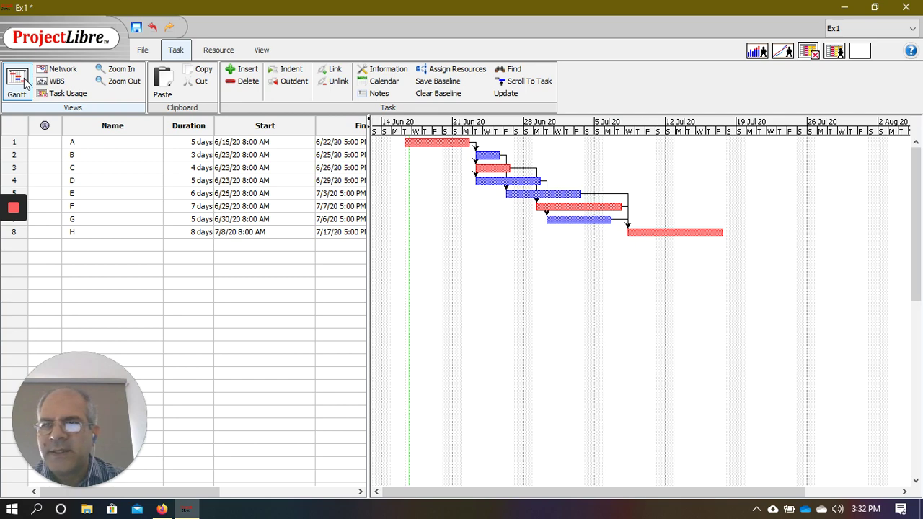
{"action": "left_click", "coordinate": [62, 70]}
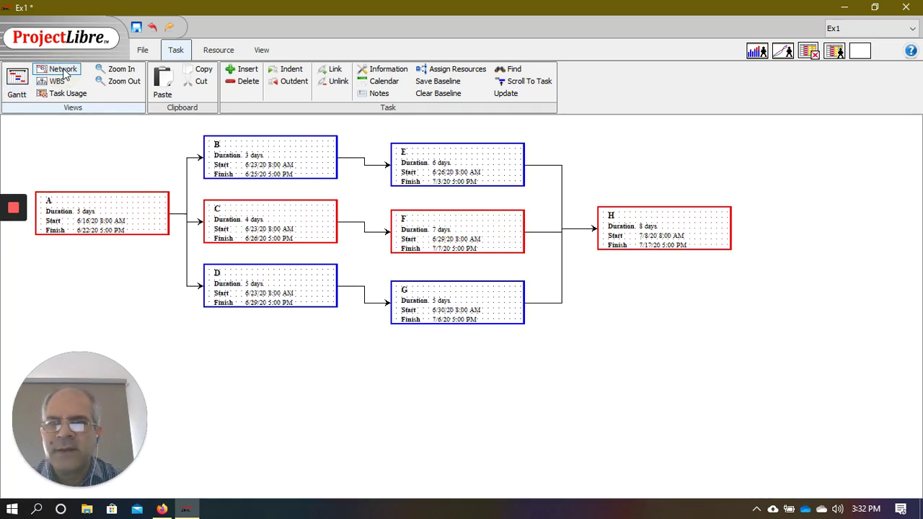
{"action": "left_click", "coordinate": [20, 80]}
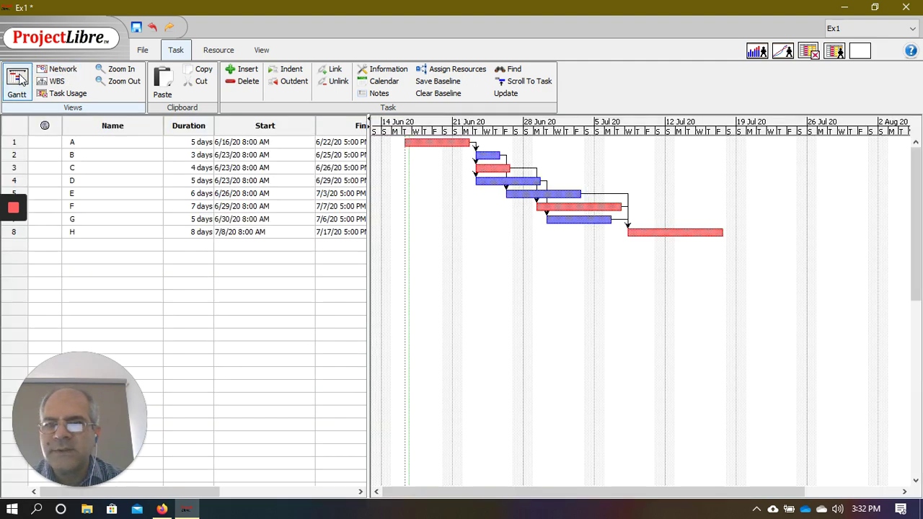
{"action": "left_click", "coordinate": [50, 70]}
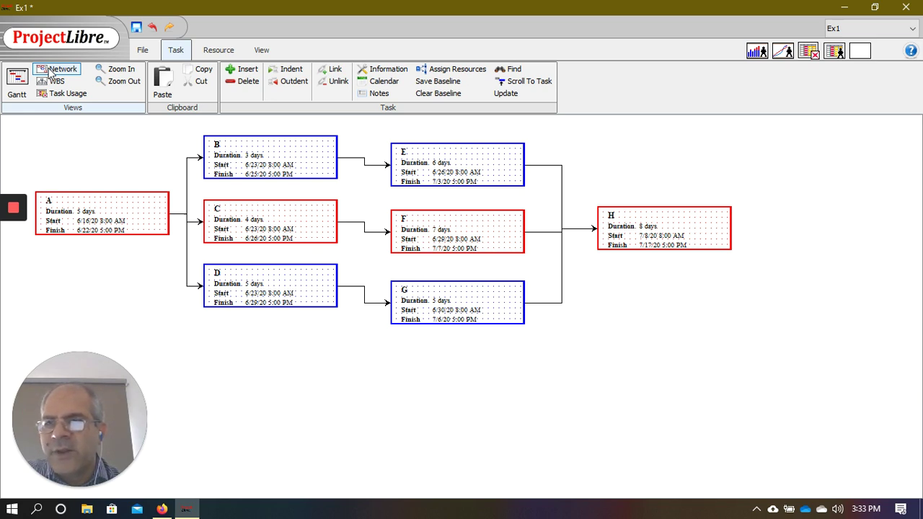
Step: Show the Projects list from the File tab to review Ex1's dates and 344 work hours
{"action": "left_click", "coordinate": [145, 53]}
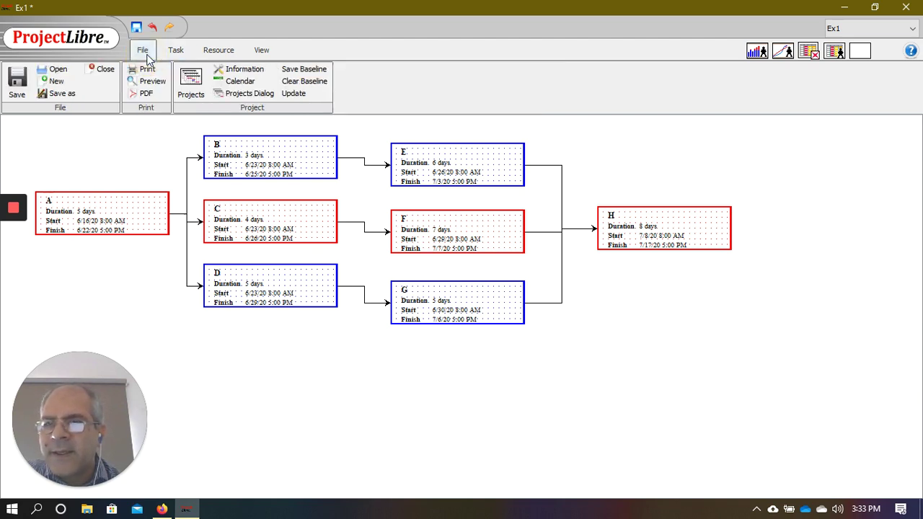
{"action": "left_click", "coordinate": [194, 87]}
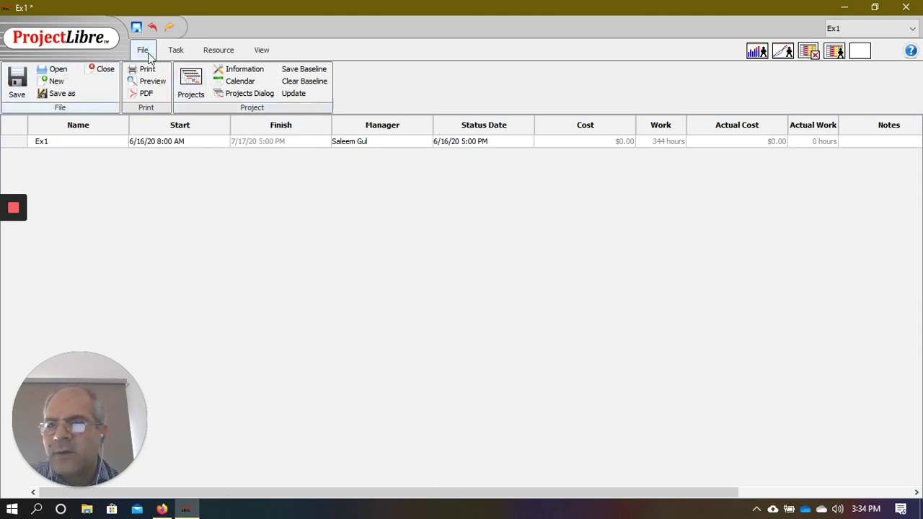
Step: Return to the Gantt chart and display Ex1's Project Information, from 6/16/20 start to 7/17/20 finish
{"action": "left_click", "coordinate": [175, 50]}
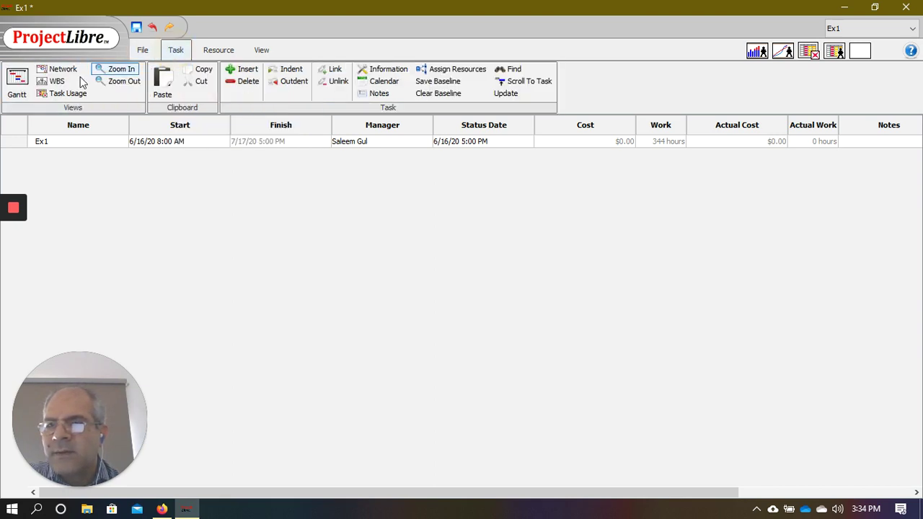
{"action": "left_click", "coordinate": [21, 85]}
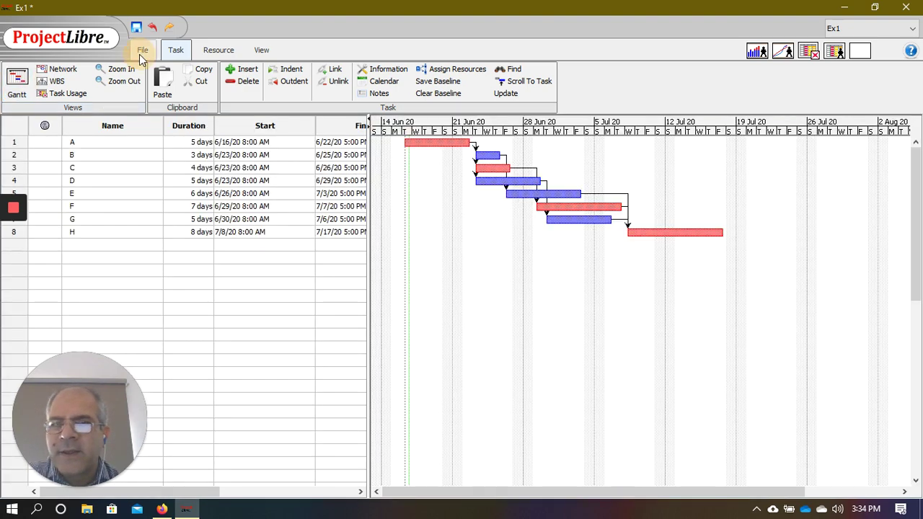
{"action": "left_click", "coordinate": [142, 52]}
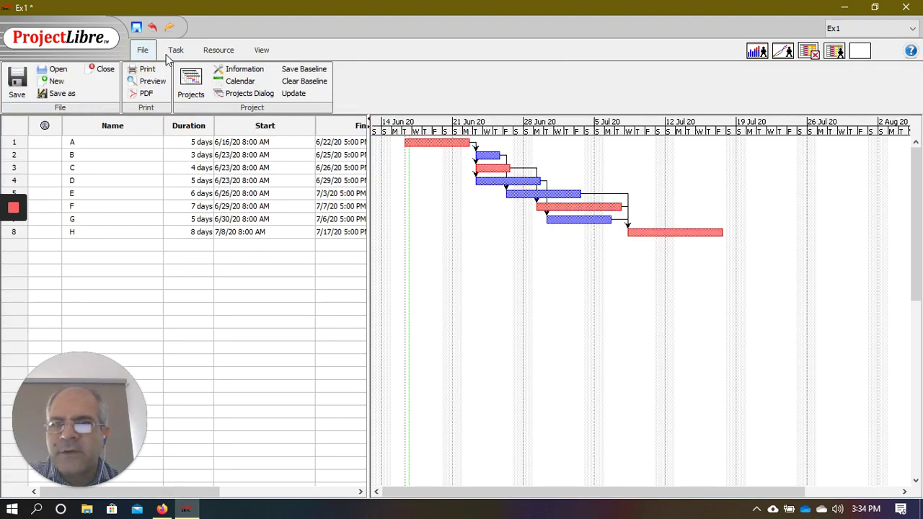
{"action": "left_click", "coordinate": [241, 70]}
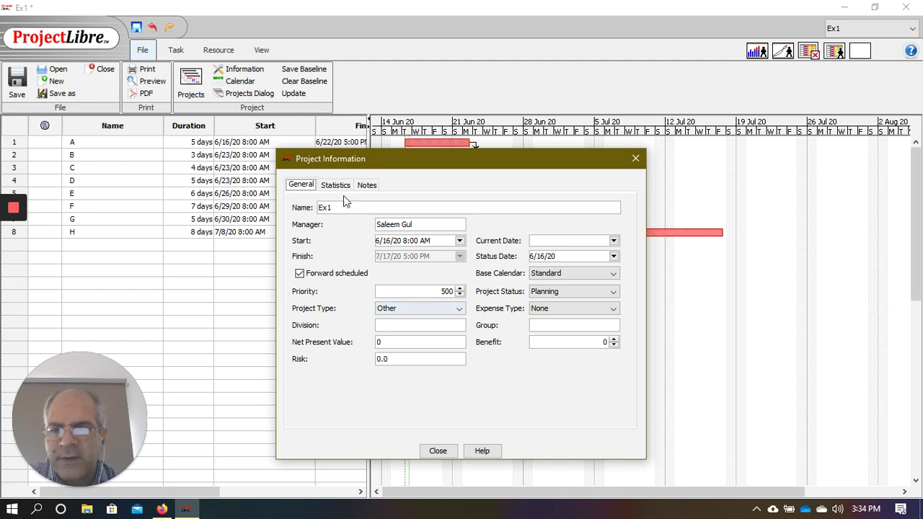
Step: Review Ex1's statistics, notes and general details, then close the Project Information
{"action": "left_click", "coordinate": [340, 186]}
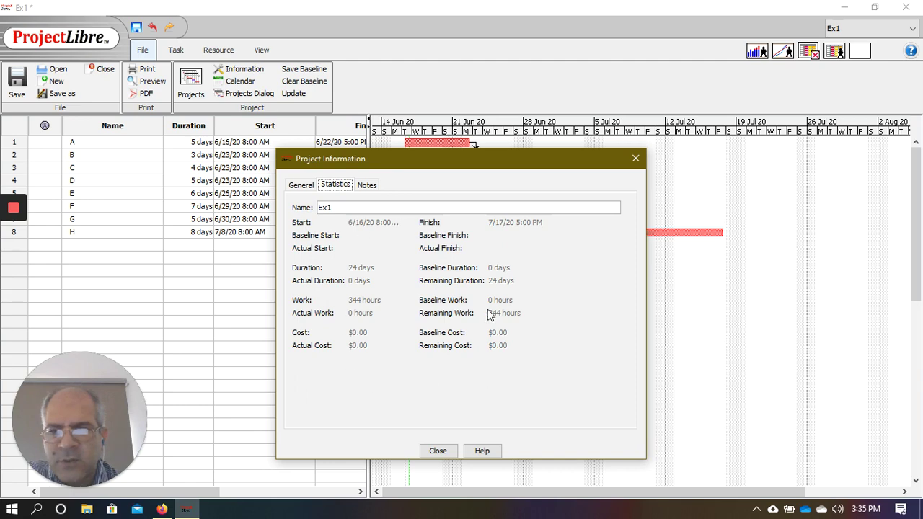
{"action": "left_click", "coordinate": [366, 187]}
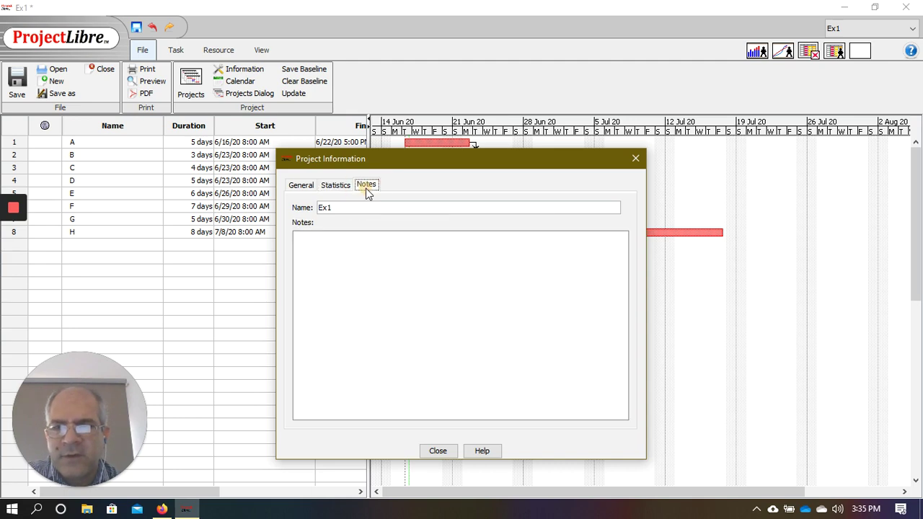
{"action": "left_click", "coordinate": [303, 189]}
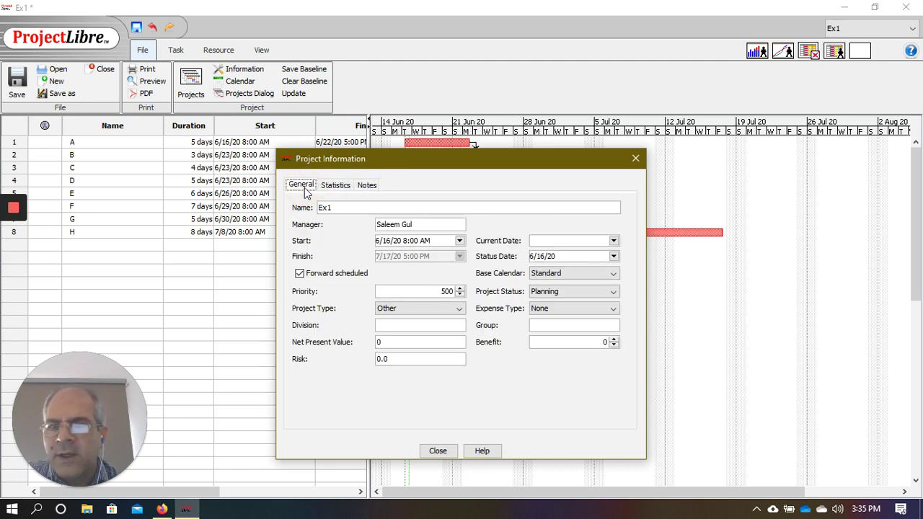
{"action": "left_click", "coordinate": [439, 450]}
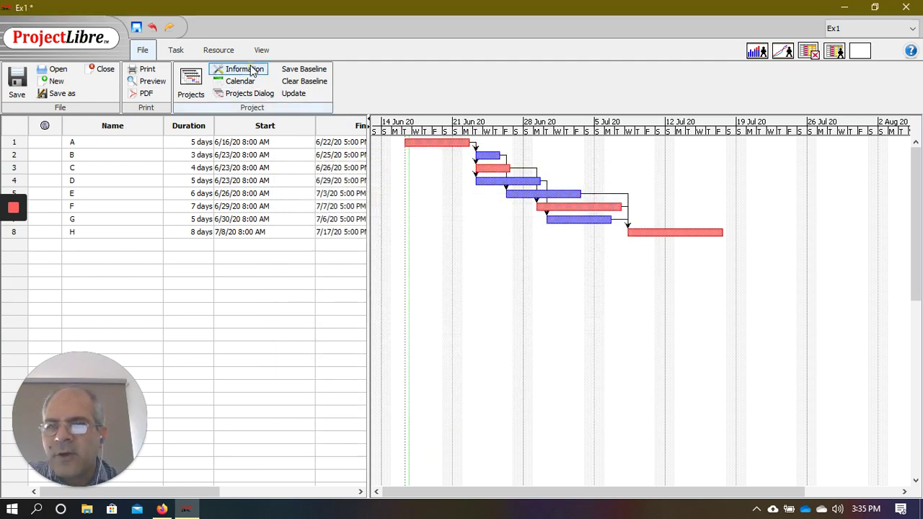
{"action": "left_click", "coordinate": [234, 69]}
{"action": "left_click", "coordinate": [336, 187]}
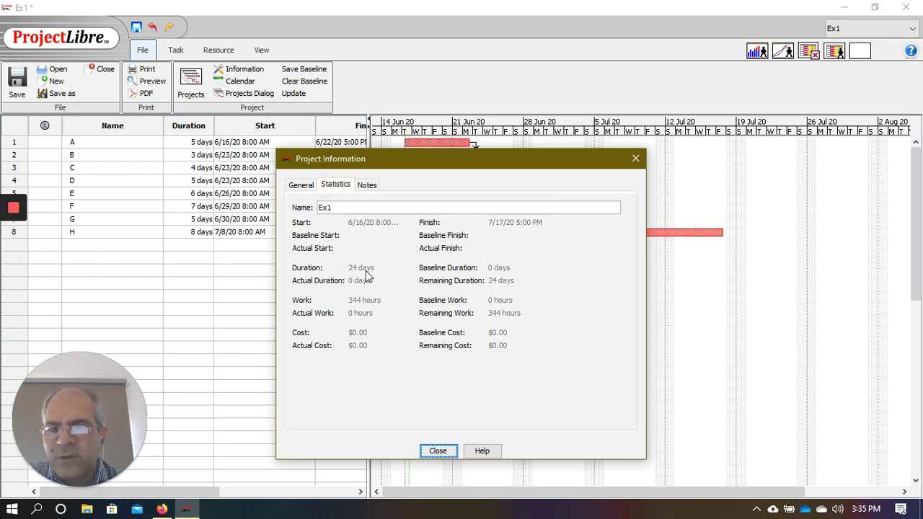
{"action": "left_click", "coordinate": [438, 453]}
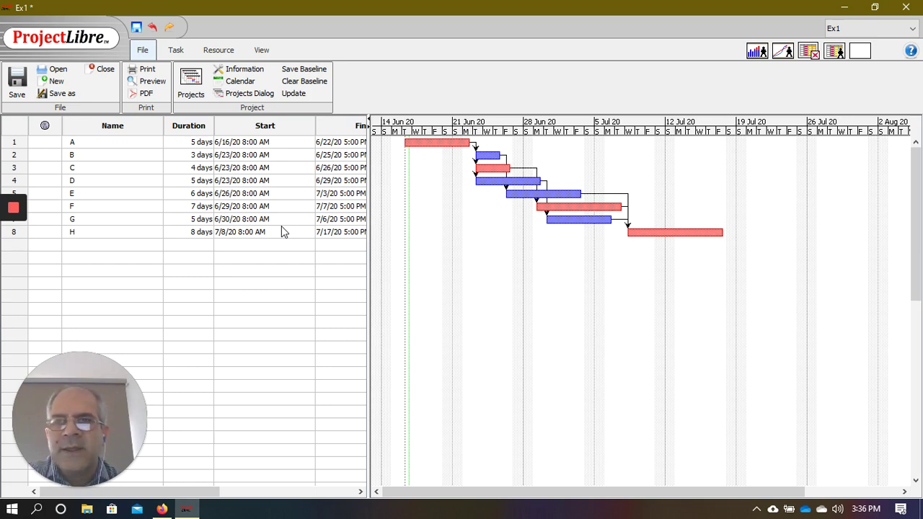
{"action": "mouse_move", "coordinate": [15, 207]}
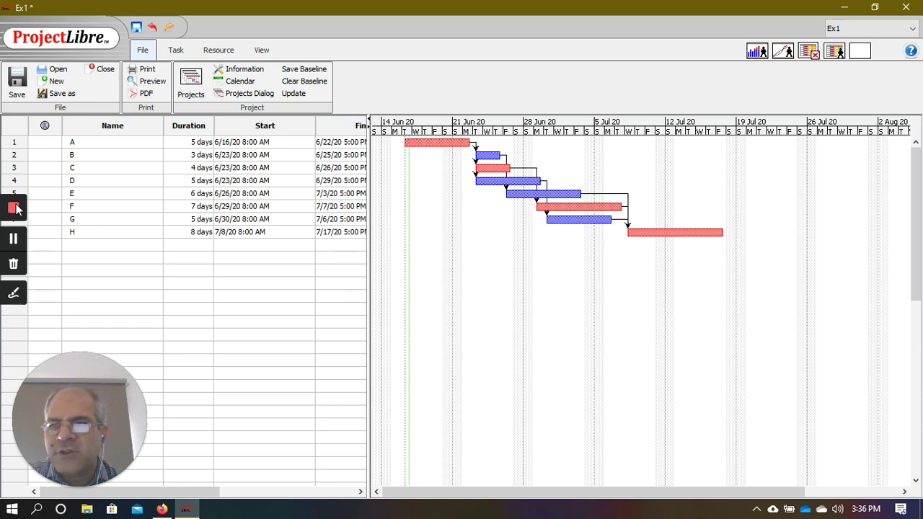